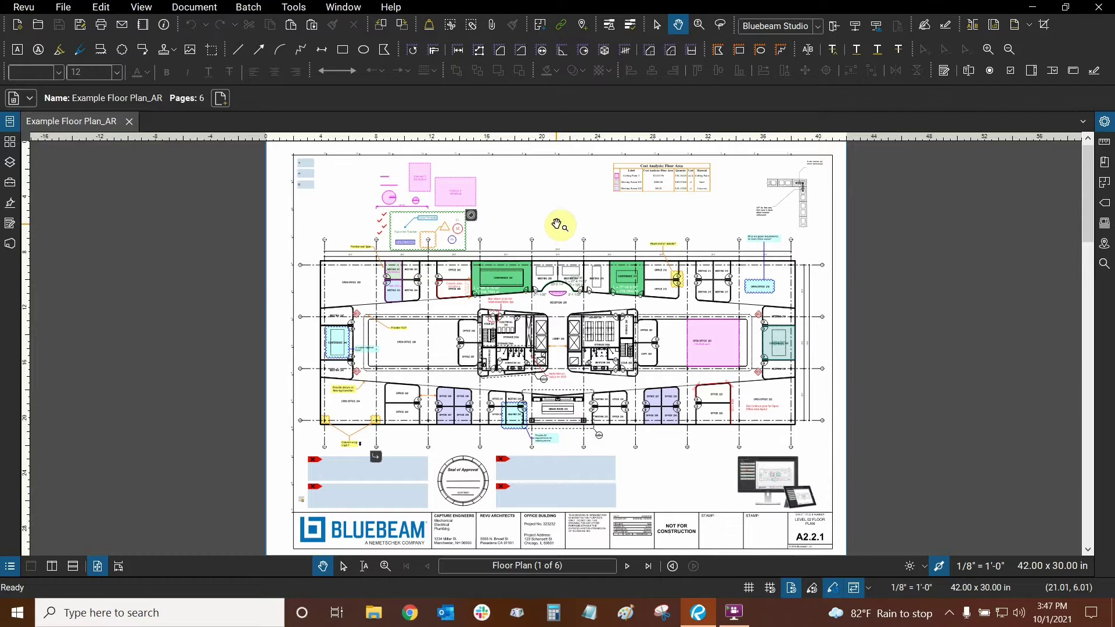
# Open Reduce File Size from the Document menu and inspect the Example Floor Plan_AR.pdf (8,310 KB) entry.
pyautogui.click(195, 8)
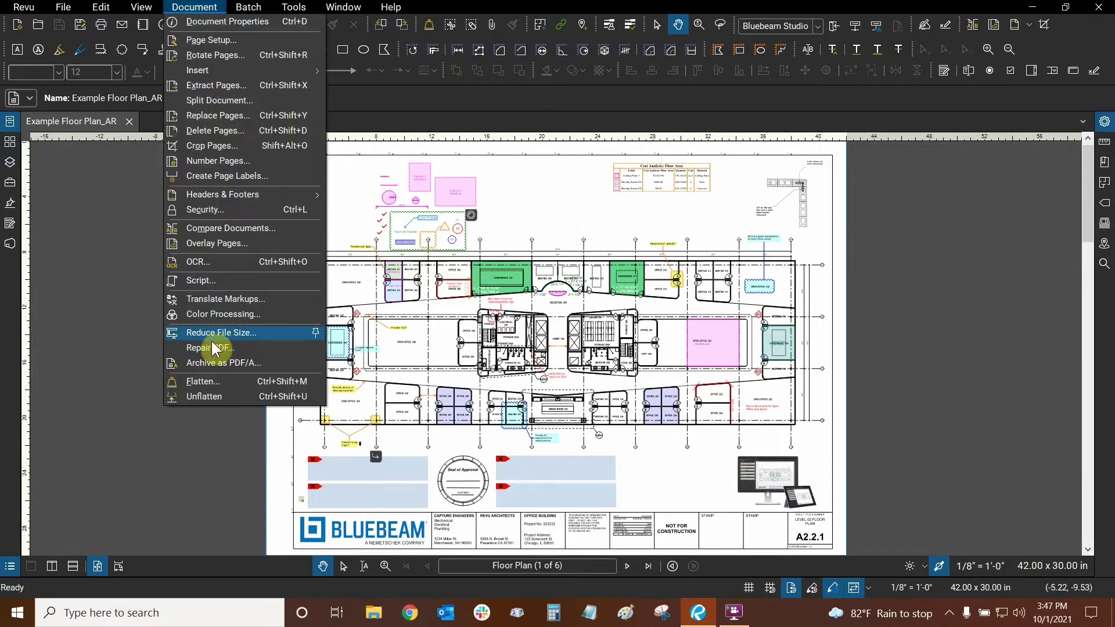
pyautogui.click(237, 334)
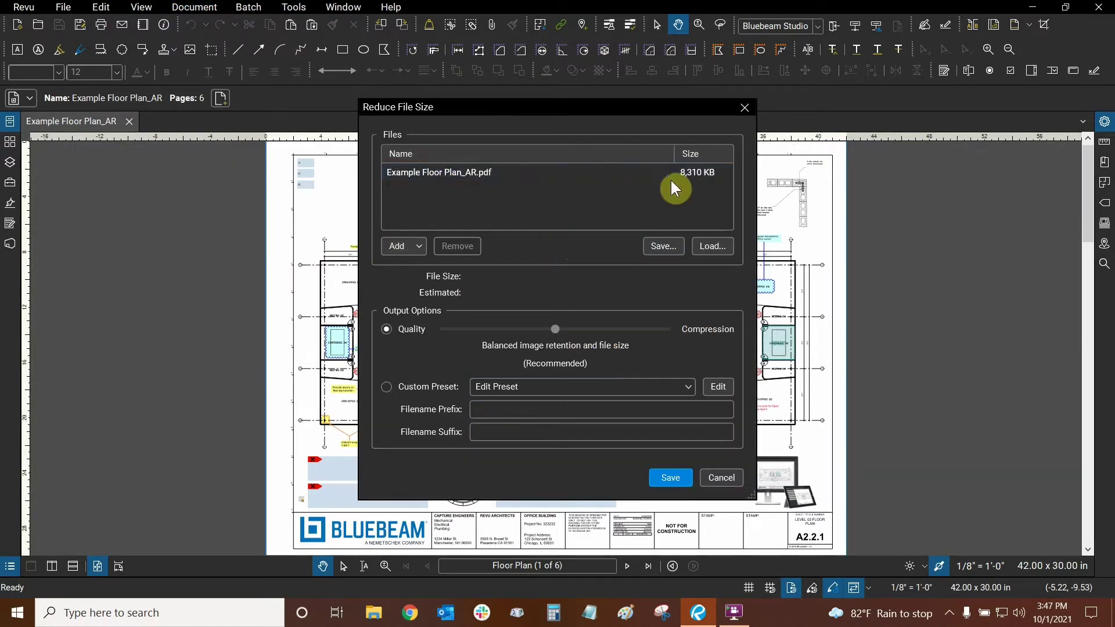
pyautogui.click(693, 174)
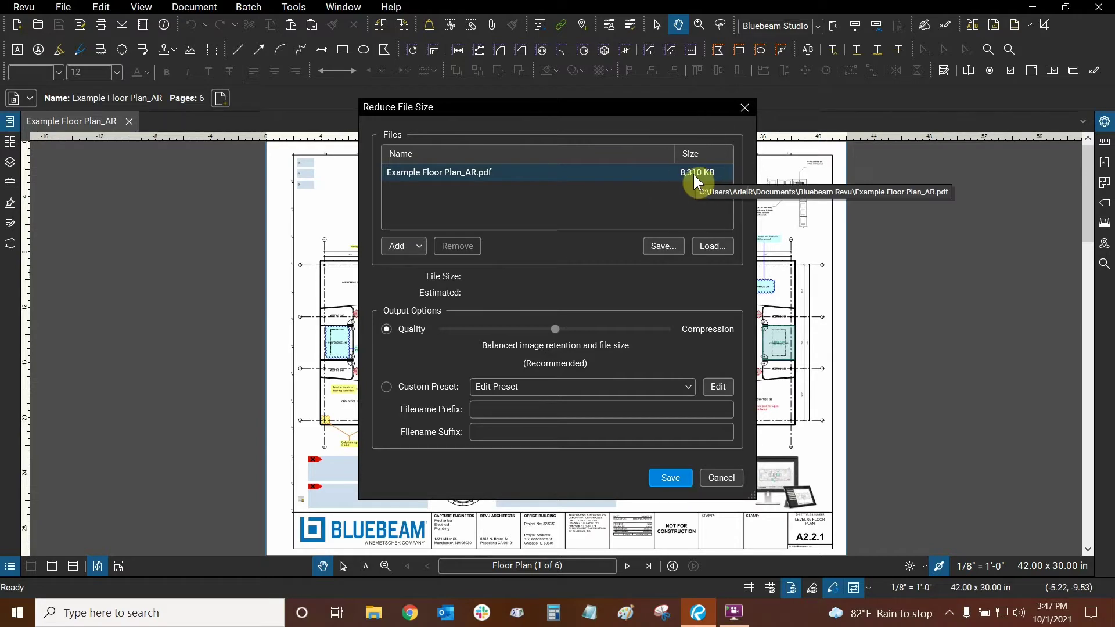
pyautogui.click(656, 197)
pyautogui.click(708, 173)
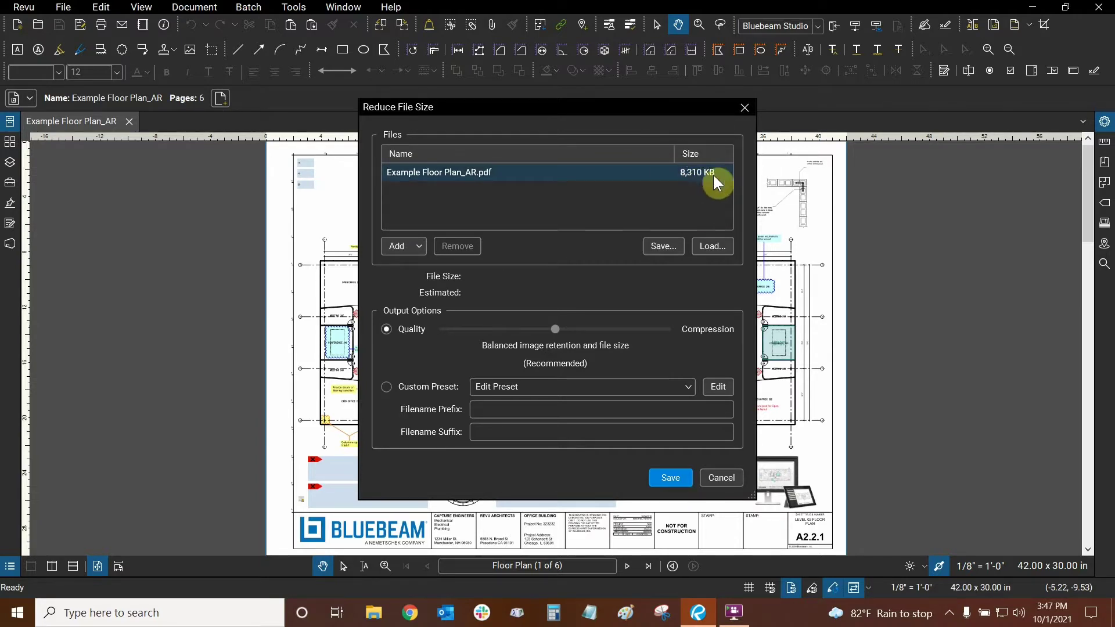
pyautogui.click(587, 191)
pyautogui.click(620, 173)
pyautogui.click(677, 186)
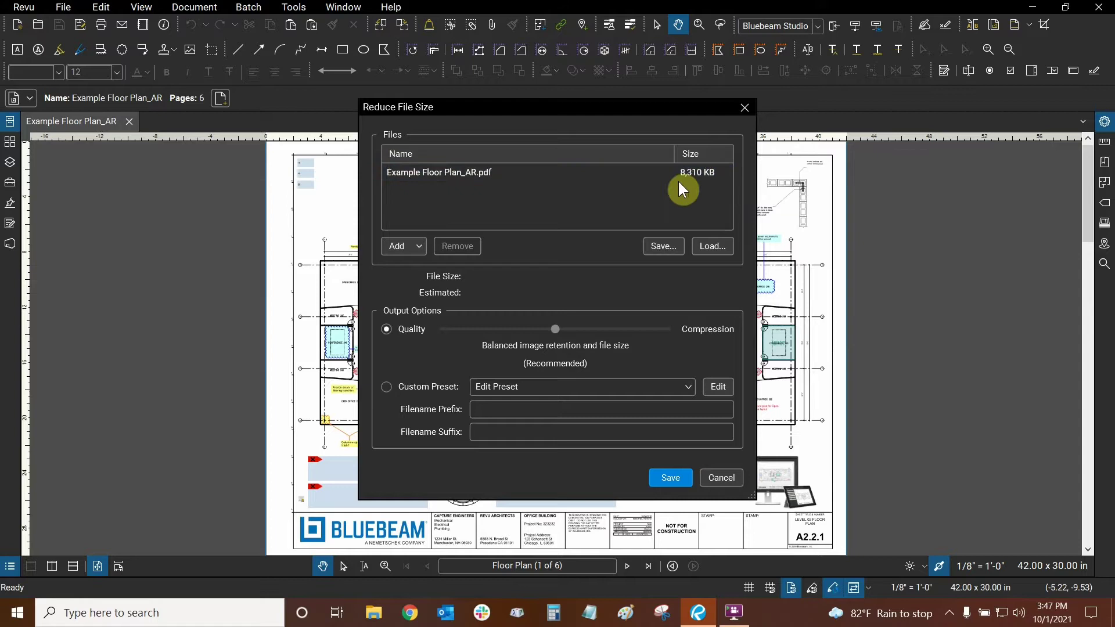
pyautogui.click(667, 173)
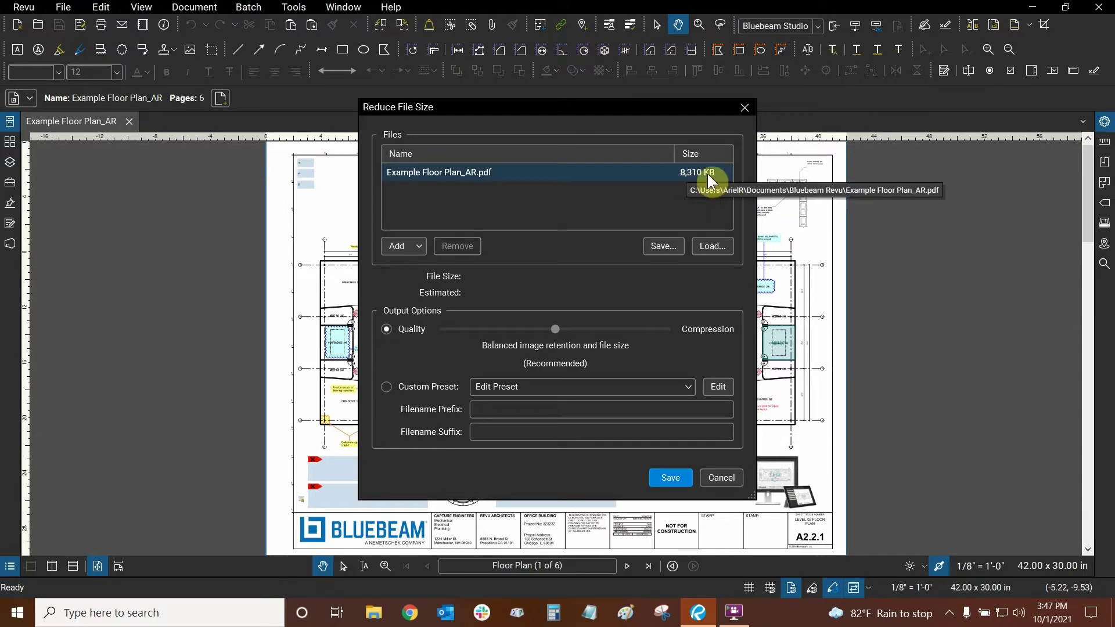
pyautogui.click(716, 194)
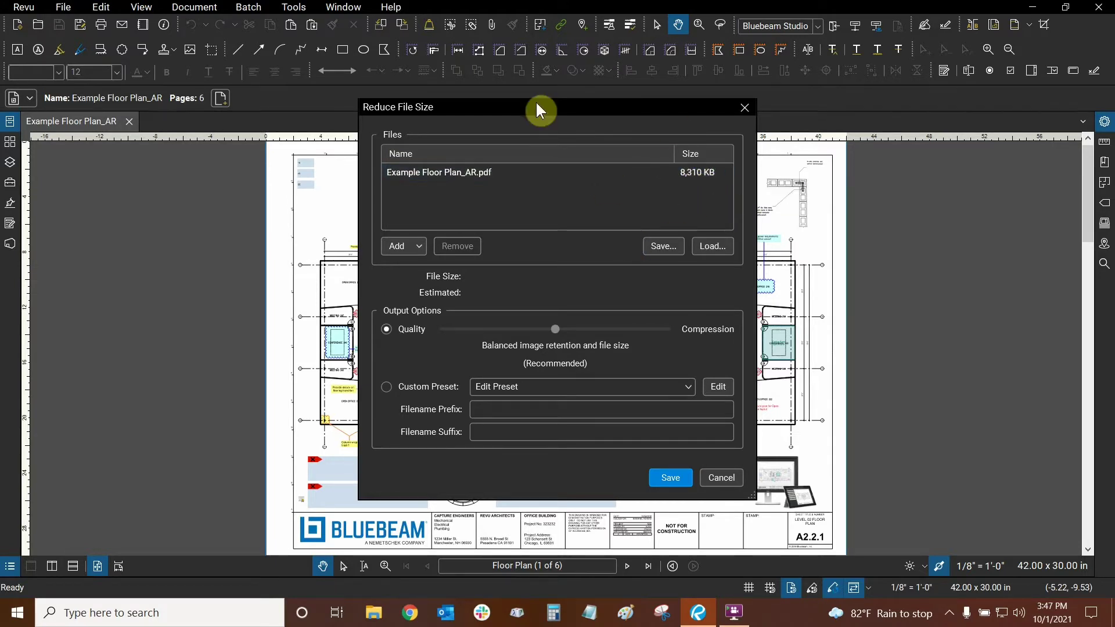
pyautogui.click(503, 170)
pyautogui.click(683, 185)
pyautogui.click(696, 172)
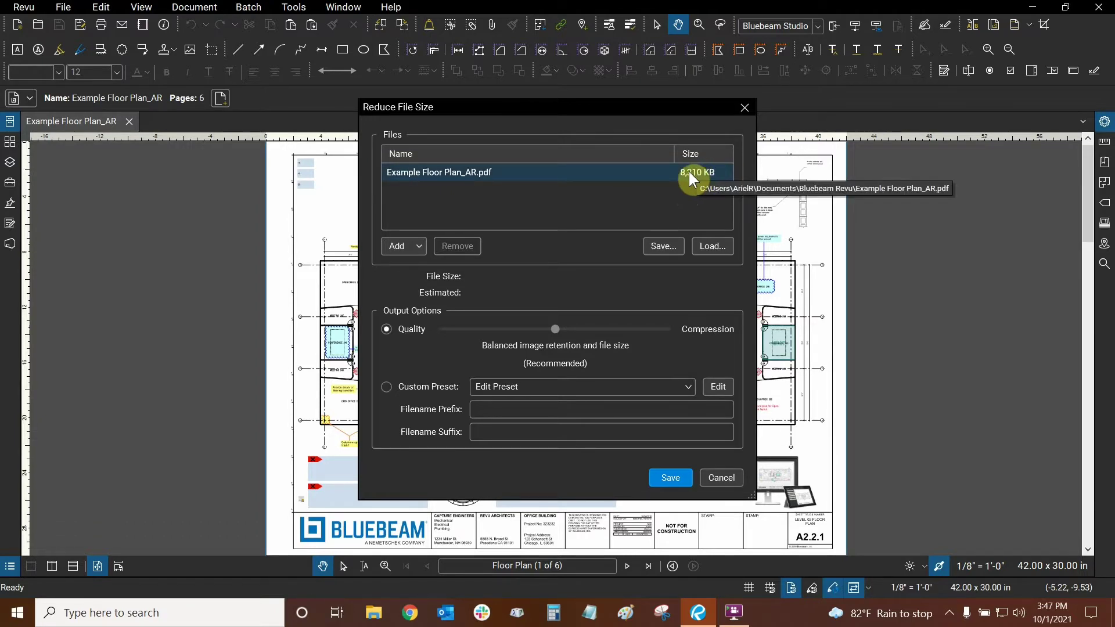
pyautogui.click(662, 200)
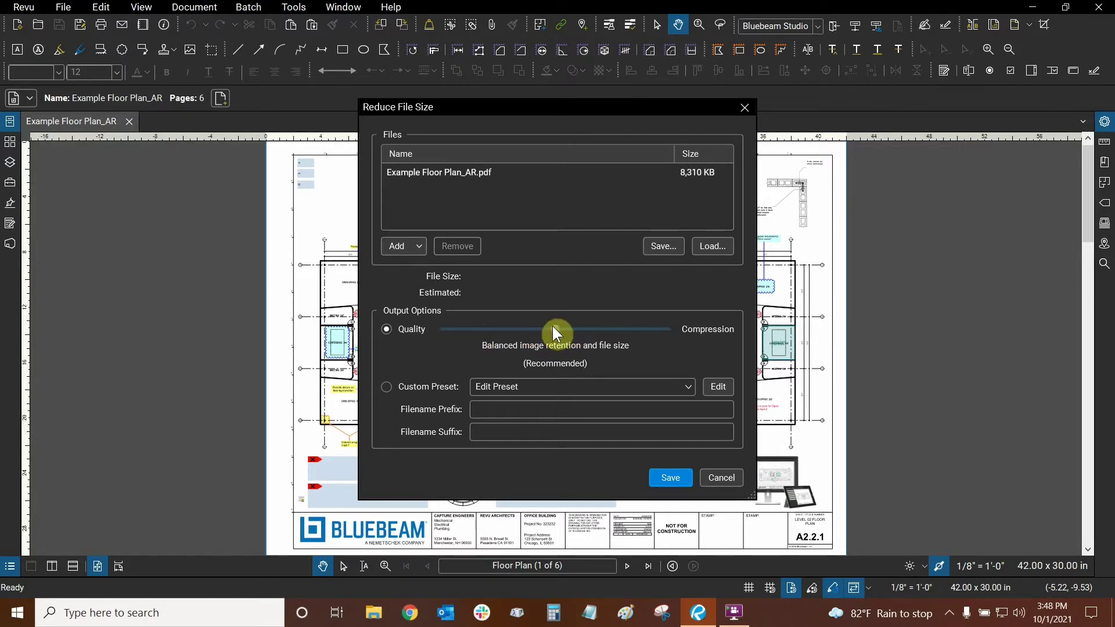
# Try several Quality slider positions, then switch to the Custom Preset option.
pyautogui.moveTo(555, 326); pyautogui.dragTo(507, 334)
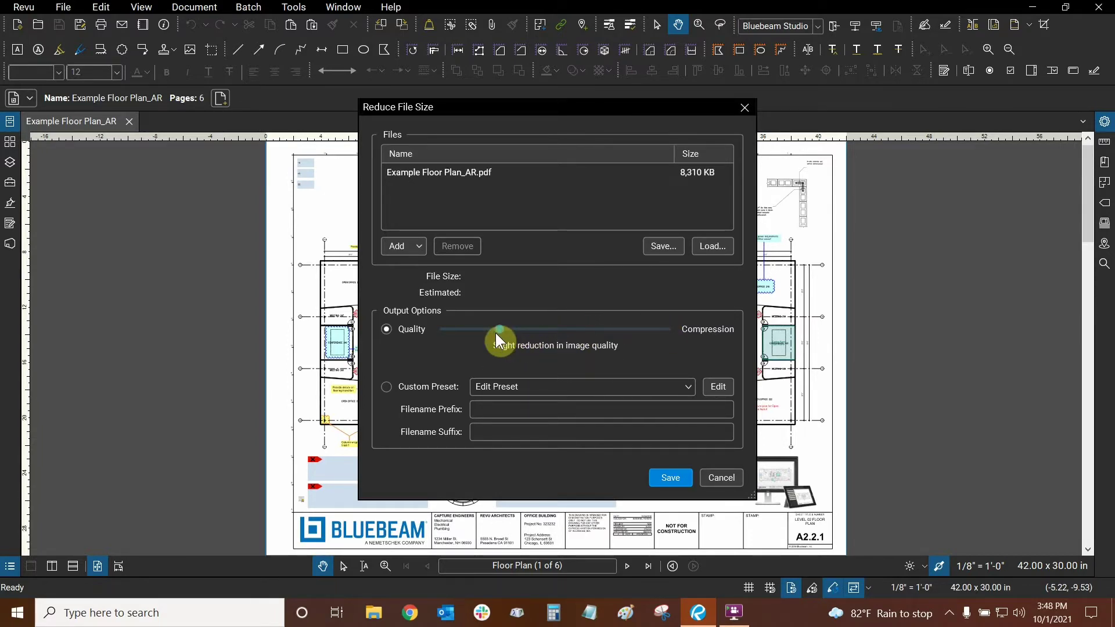
pyautogui.moveTo(495, 337); pyautogui.dragTo(446, 328)
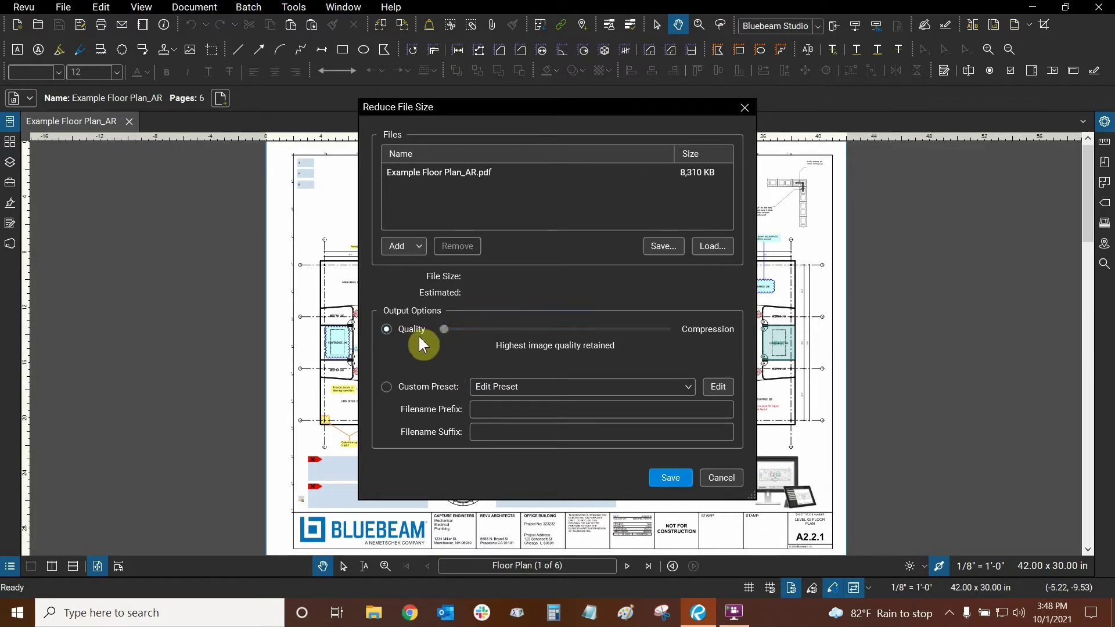
pyautogui.moveTo(444, 329); pyautogui.dragTo(563, 329)
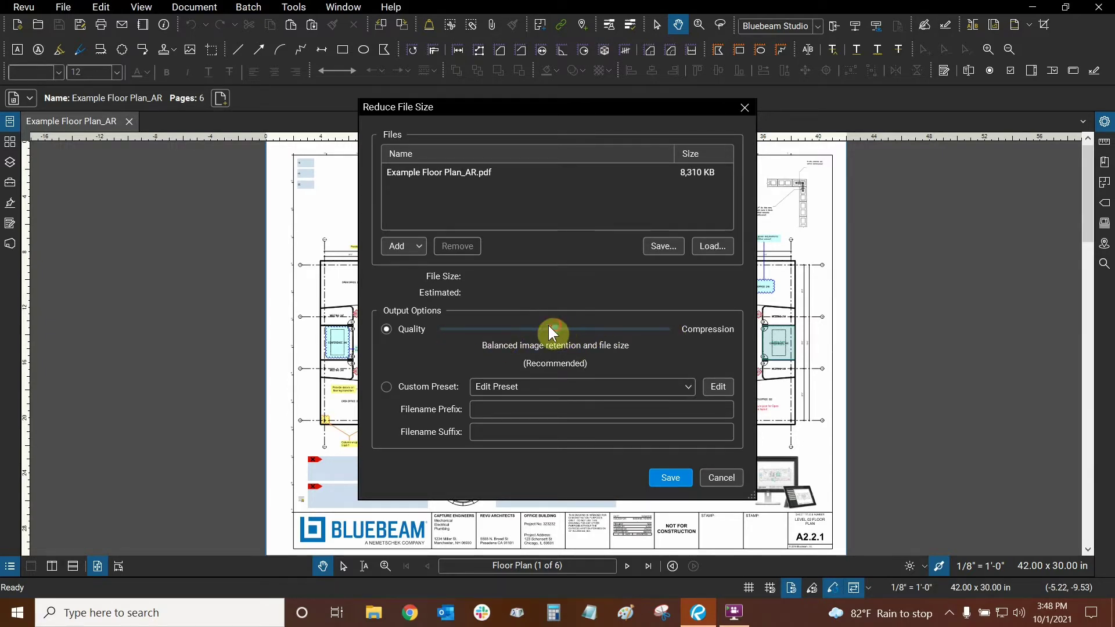
pyautogui.moveTo(552, 329)
pyautogui.mouseDown()
pyautogui.moveTo(469, 331)
pyautogui.moveTo(604, 327)
pyautogui.moveTo(558, 326)
pyautogui.mouseUp()
pyautogui.click(385, 389)
# Edit the custom preset to cap Full Color images at 100 DPI, keeping bit depth unchanged.
pyautogui.click(554, 387)
pyautogui.click(554, 388)
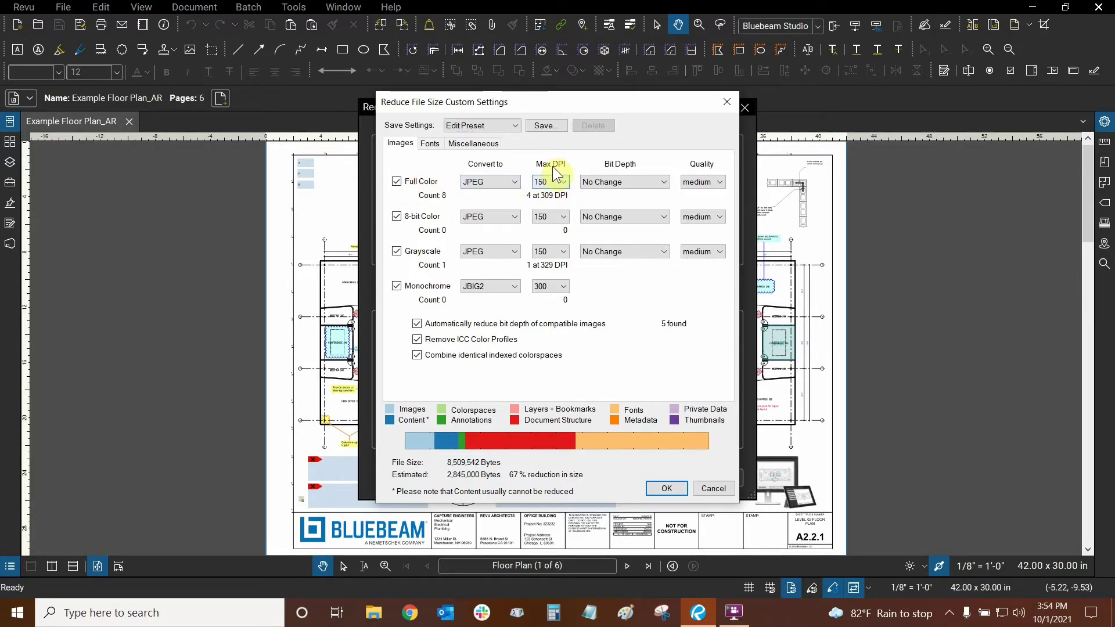
pyautogui.click(564, 181)
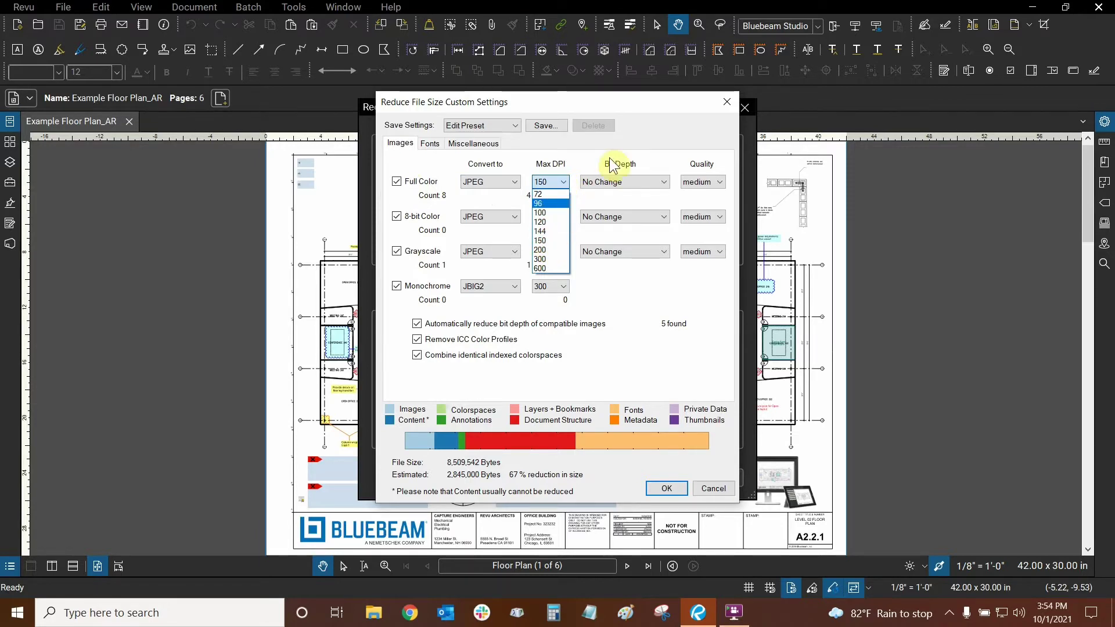
pyautogui.click(549, 212)
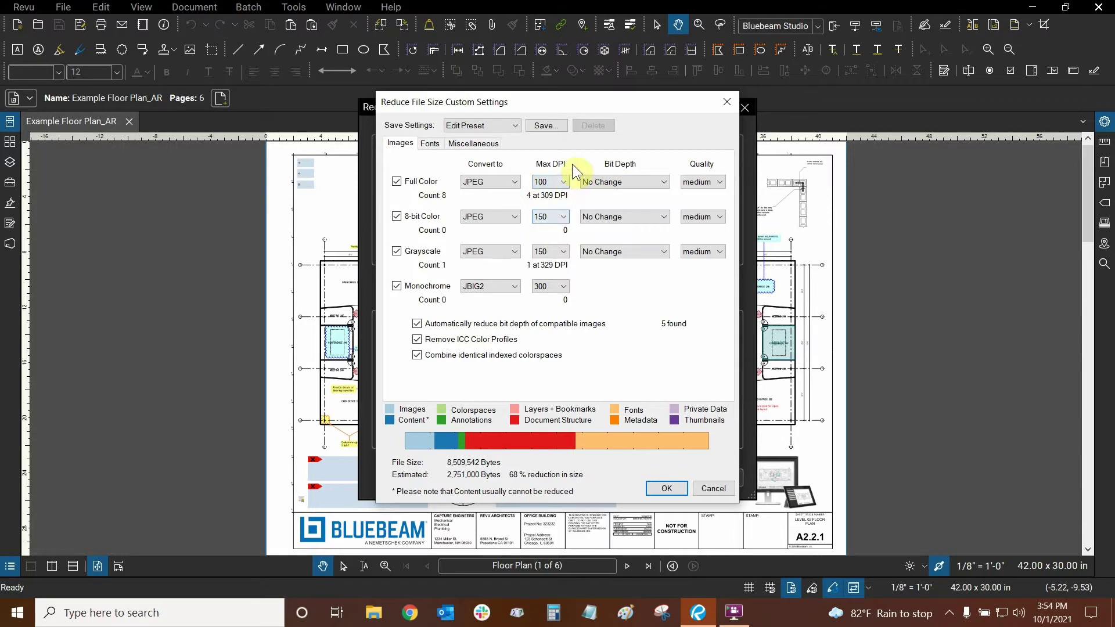
pyautogui.click(629, 181)
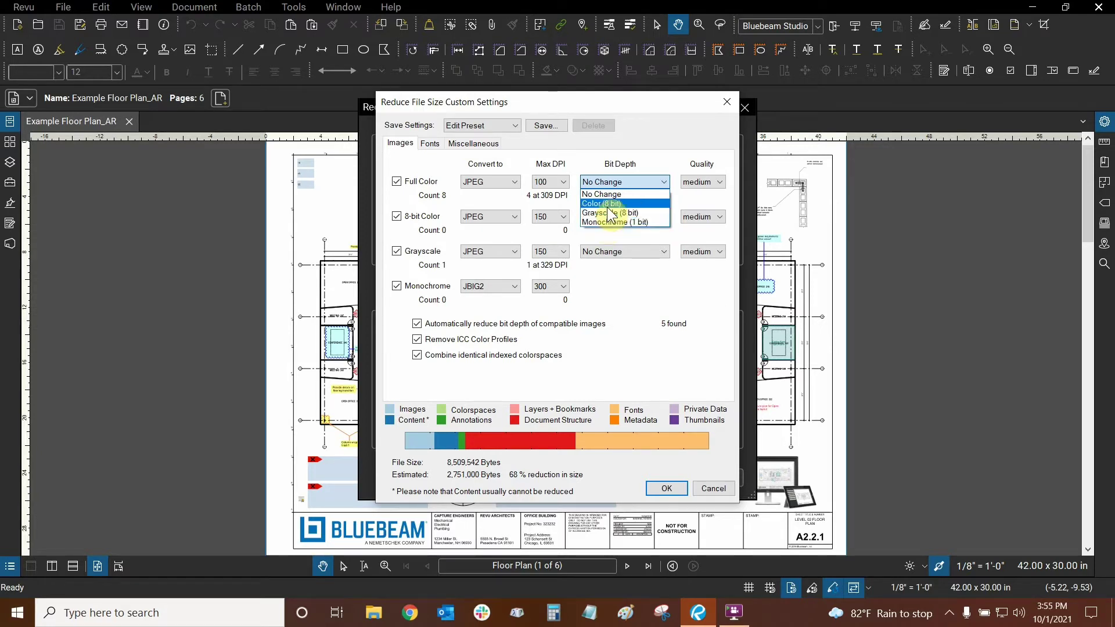
pyautogui.click(647, 152)
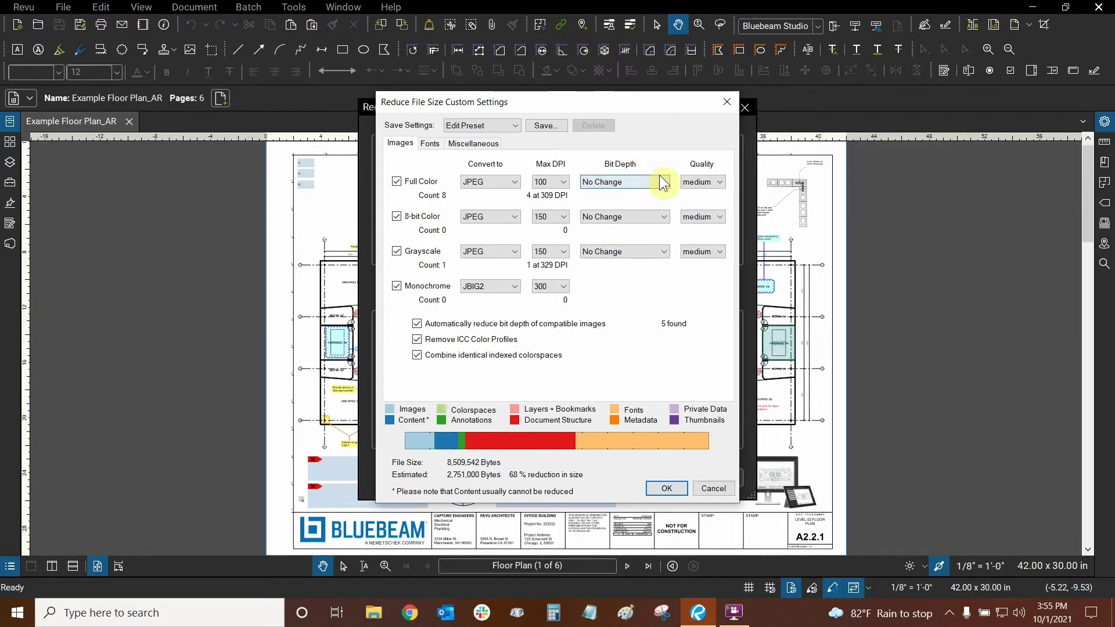
pyautogui.click(714, 183)
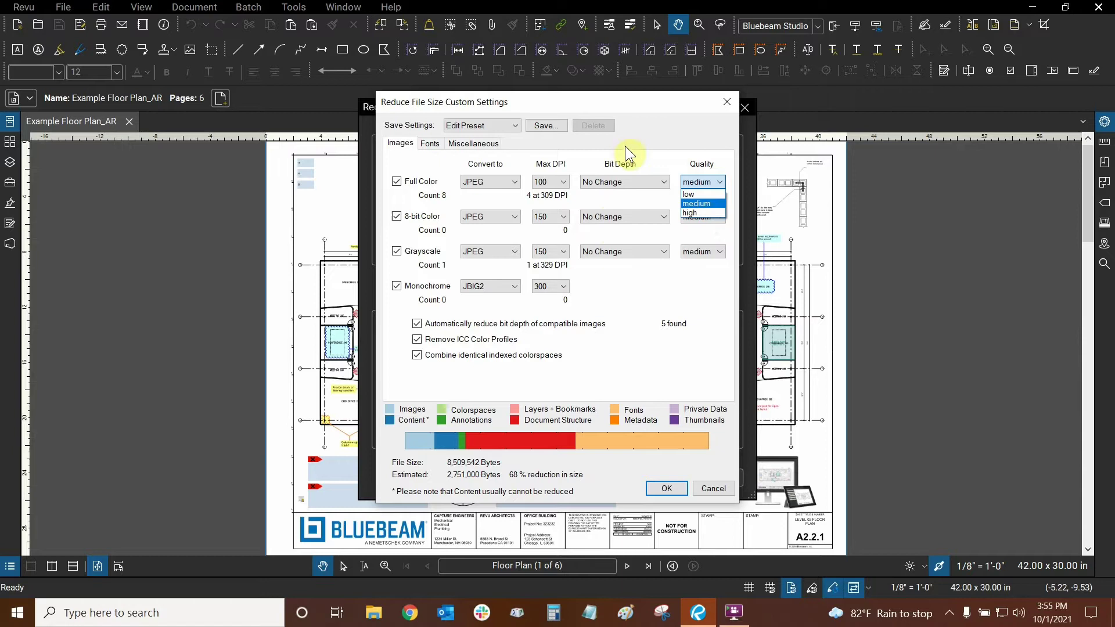
# Keep Full Color quality at Medium and cap Grayscale images at 100 DPI.
pyautogui.click(660, 142)
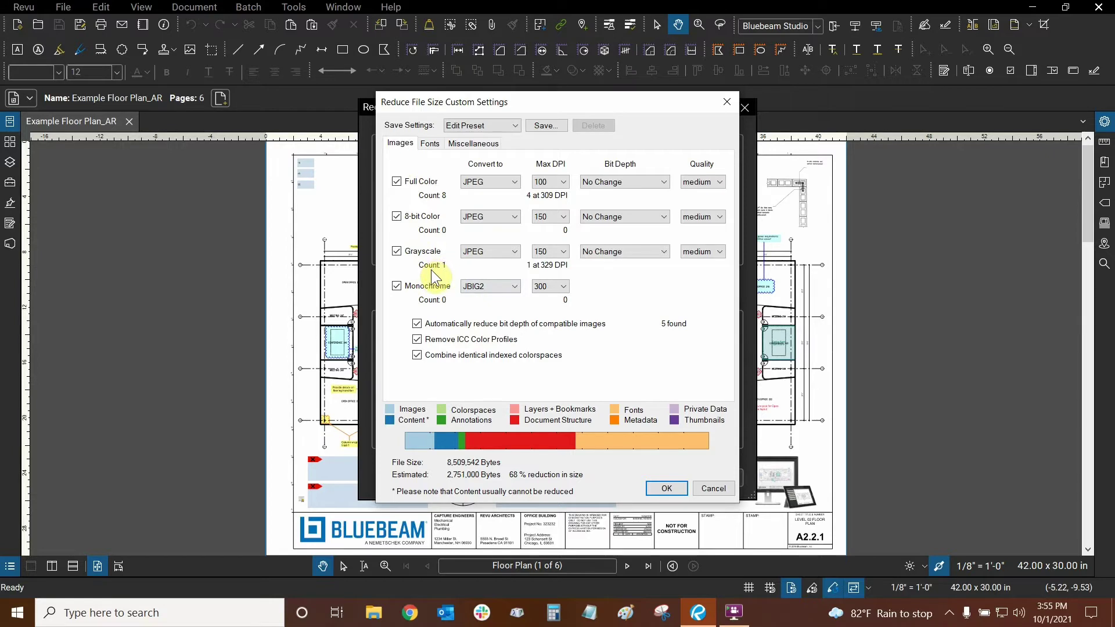
pyautogui.click(562, 253)
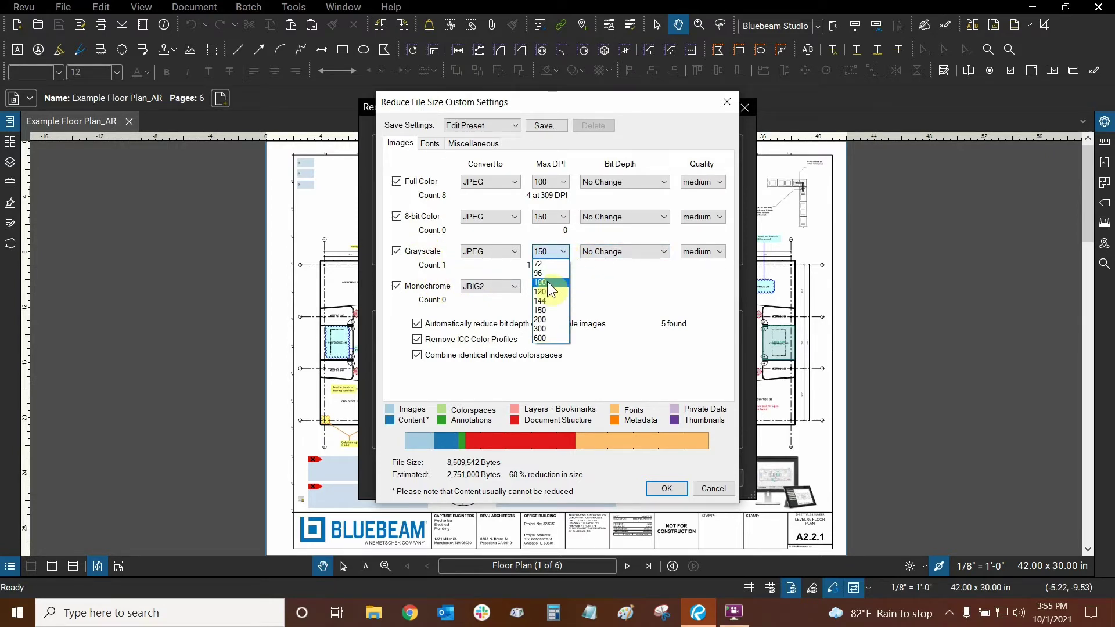
pyautogui.click(548, 284)
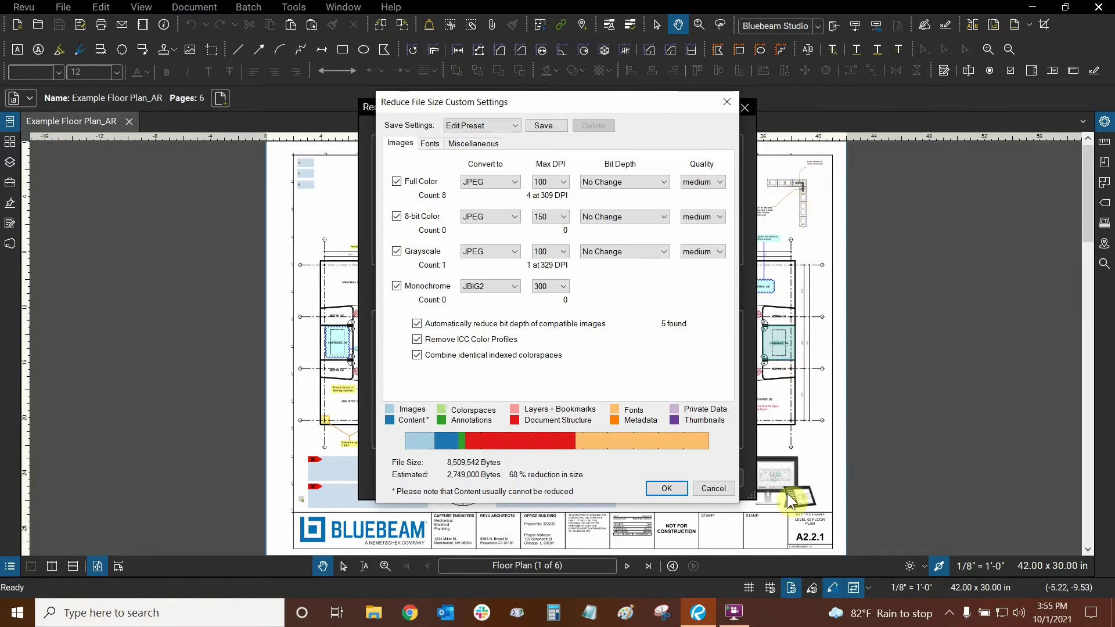
pyautogui.click(786, 469)
pyautogui.click(417, 339)
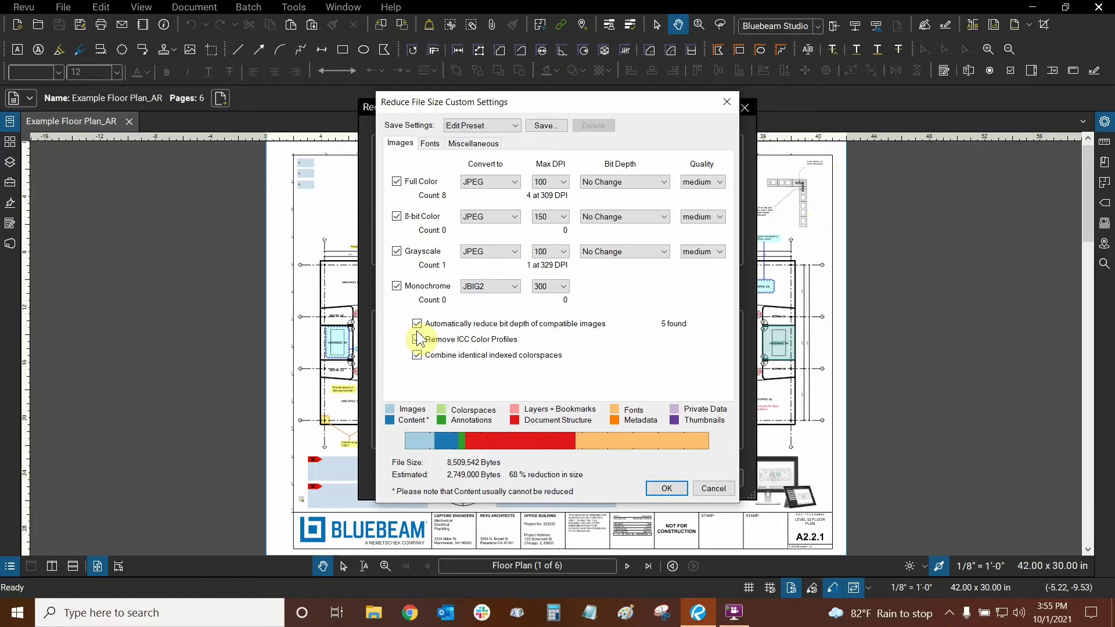
pyautogui.click(417, 340)
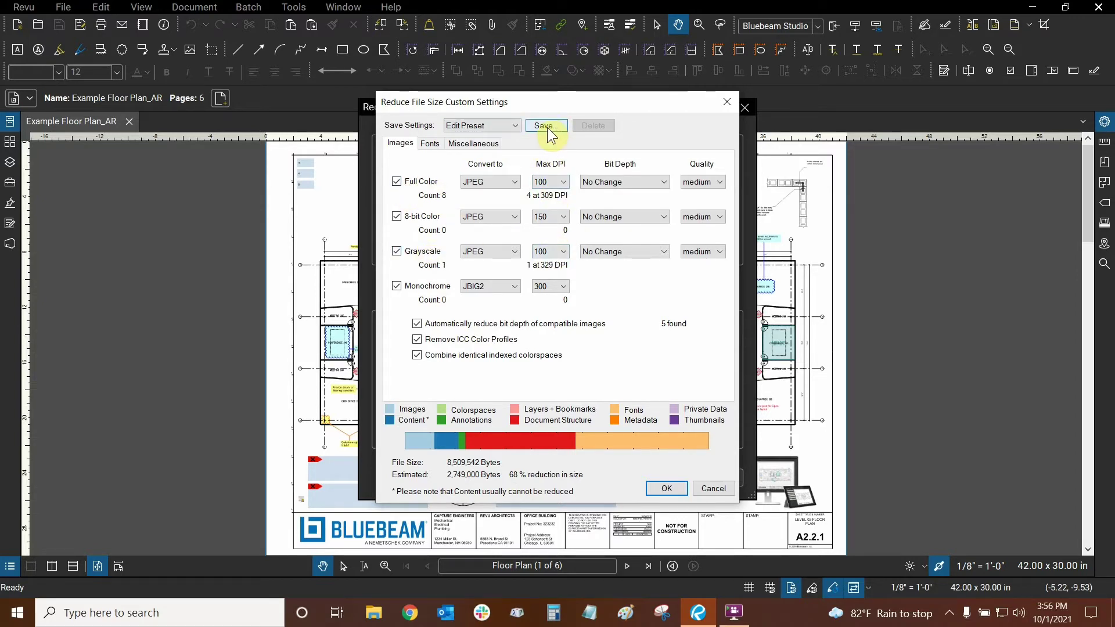
# On the Fonts tab, uncheck Drop Embedded to keep embedded fonts.
pyautogui.click(430, 146)
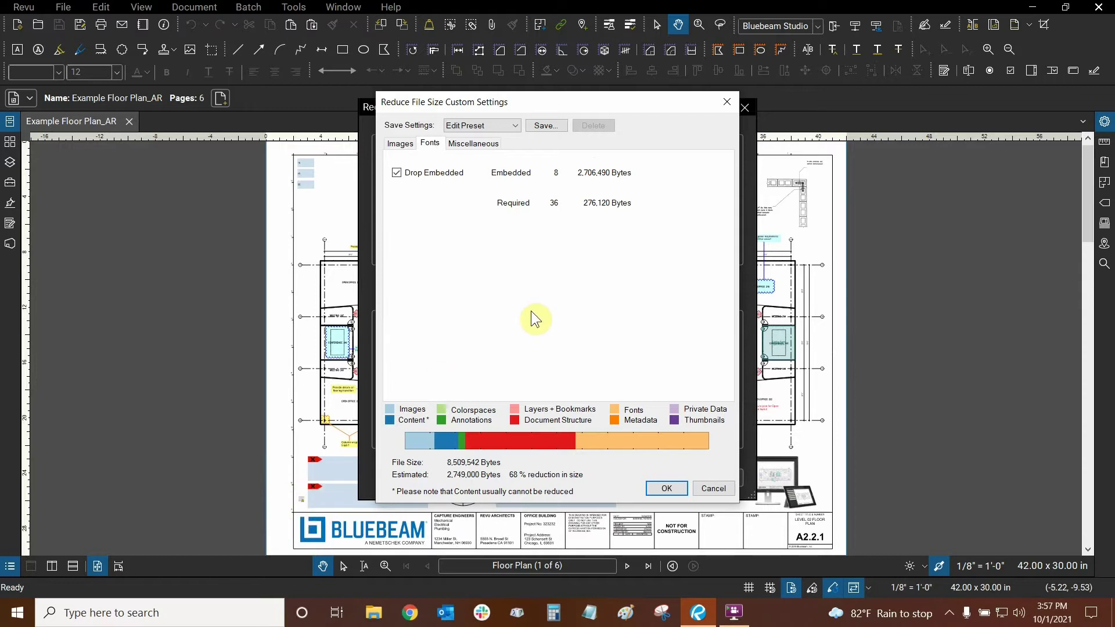
pyautogui.click(398, 172)
# In the Miscellaneous options, uncheck Drop Free XRefs so free XRefs are kept.
pyautogui.click(472, 144)
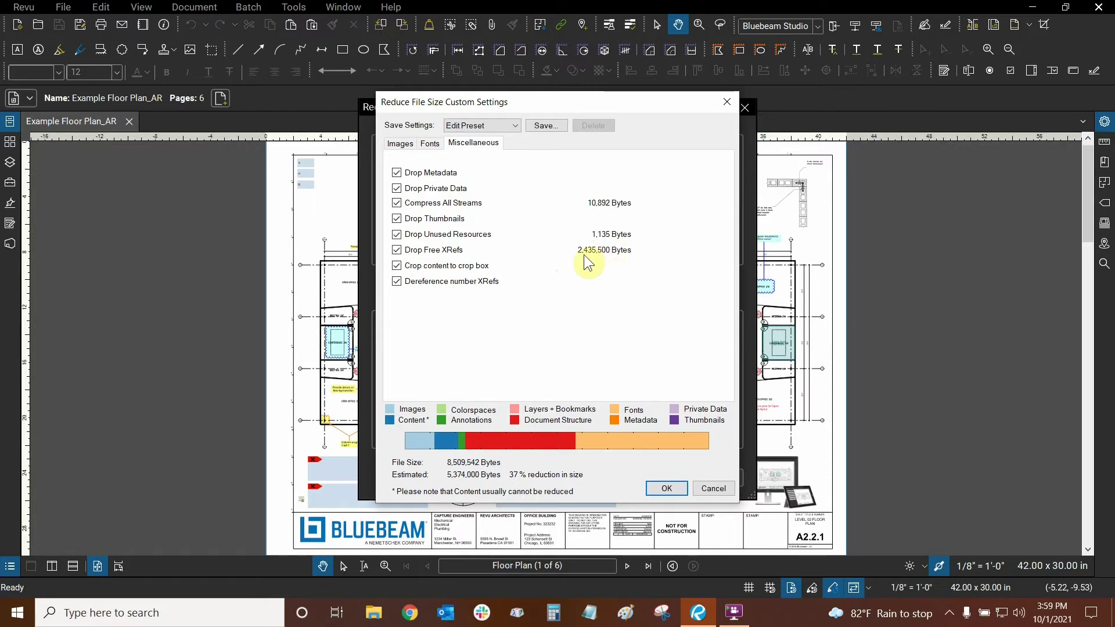
pyautogui.click(436, 142)
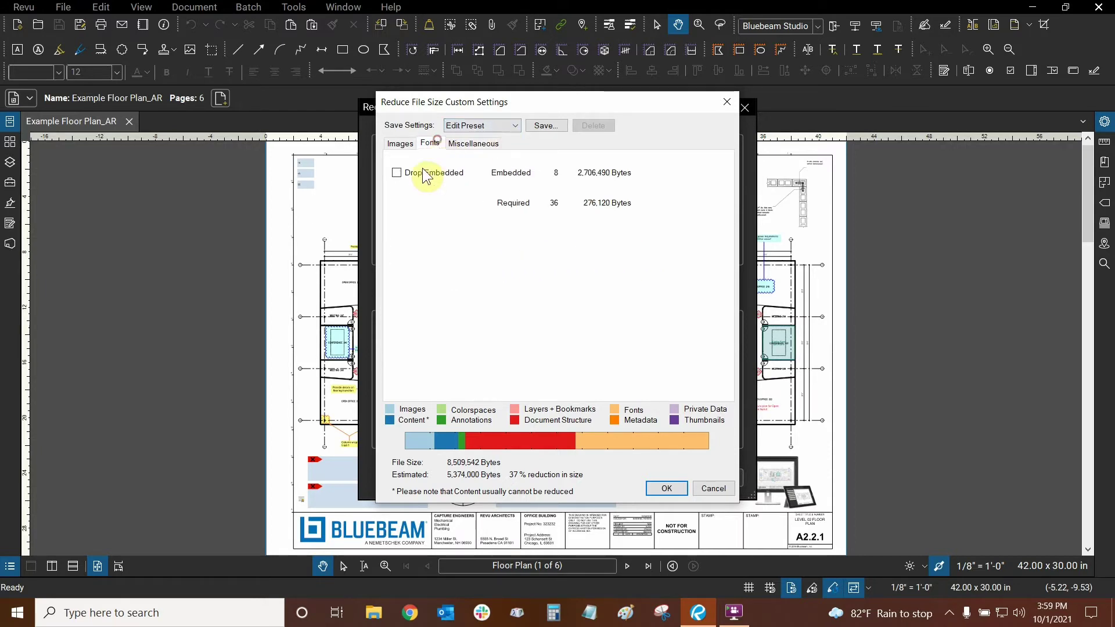
pyautogui.click(468, 143)
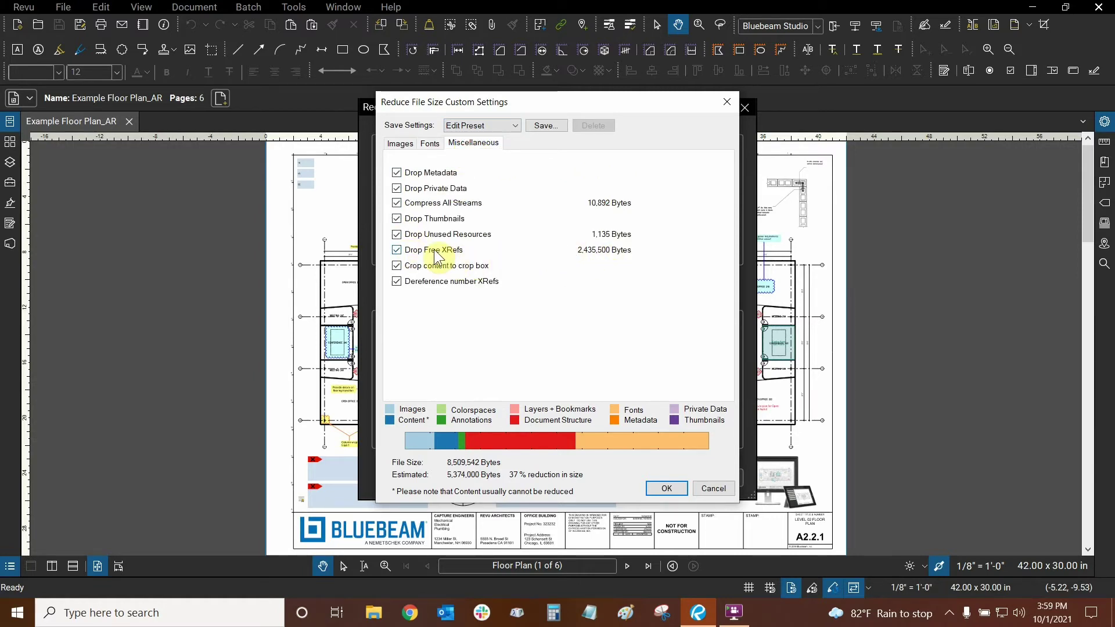
pyautogui.click(397, 253)
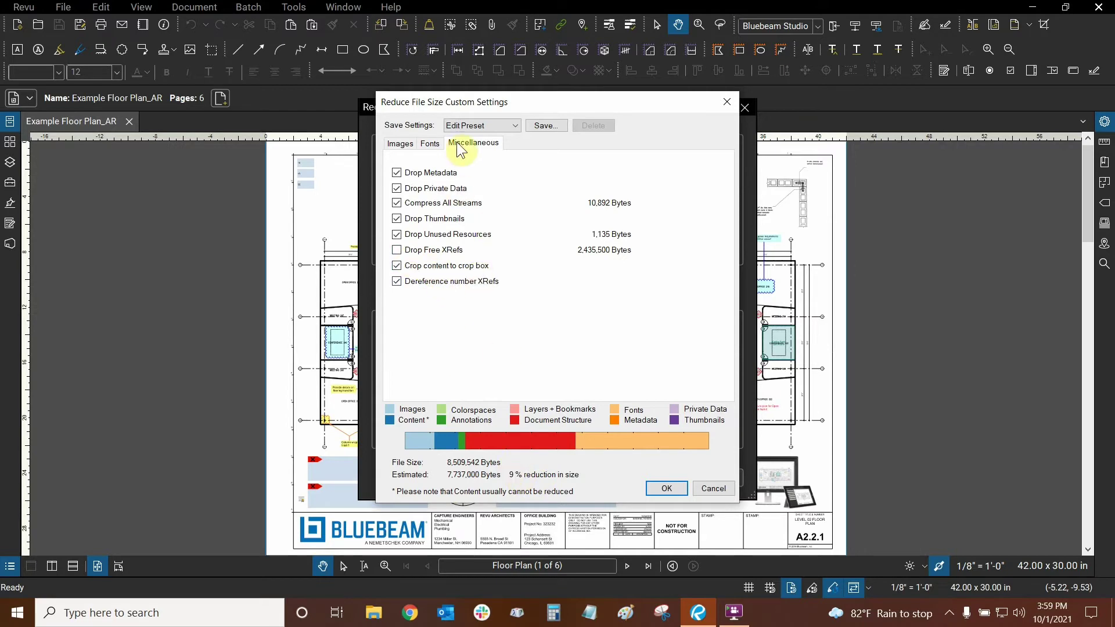
# Review the Fonts tab again, then toggle Drop Metadata in the Miscellaneous options.
pyautogui.click(429, 143)
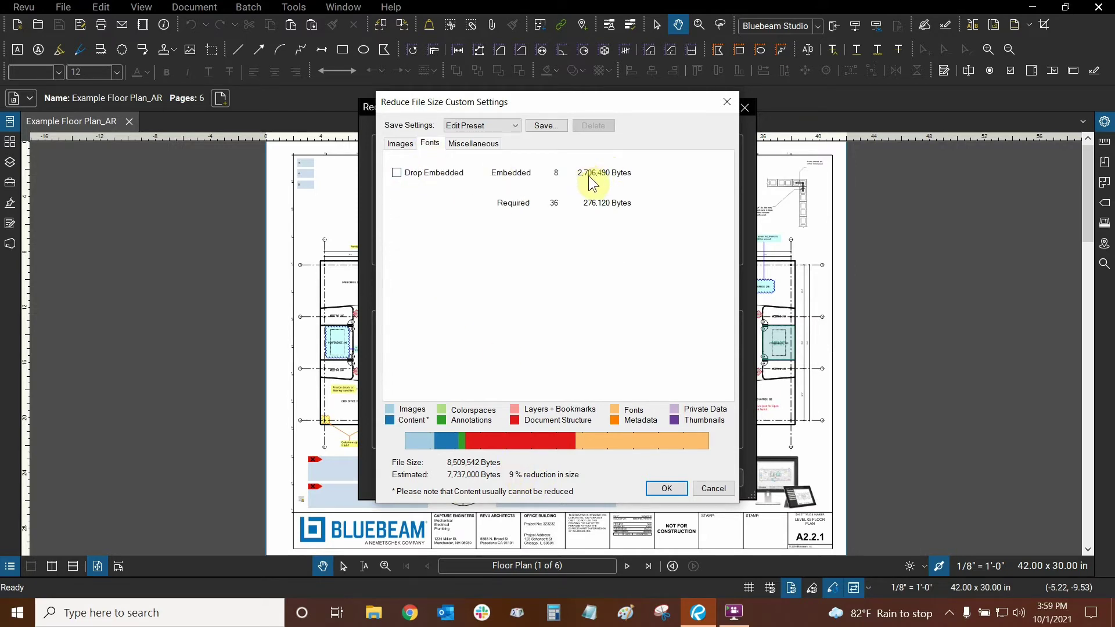
pyautogui.click(488, 148)
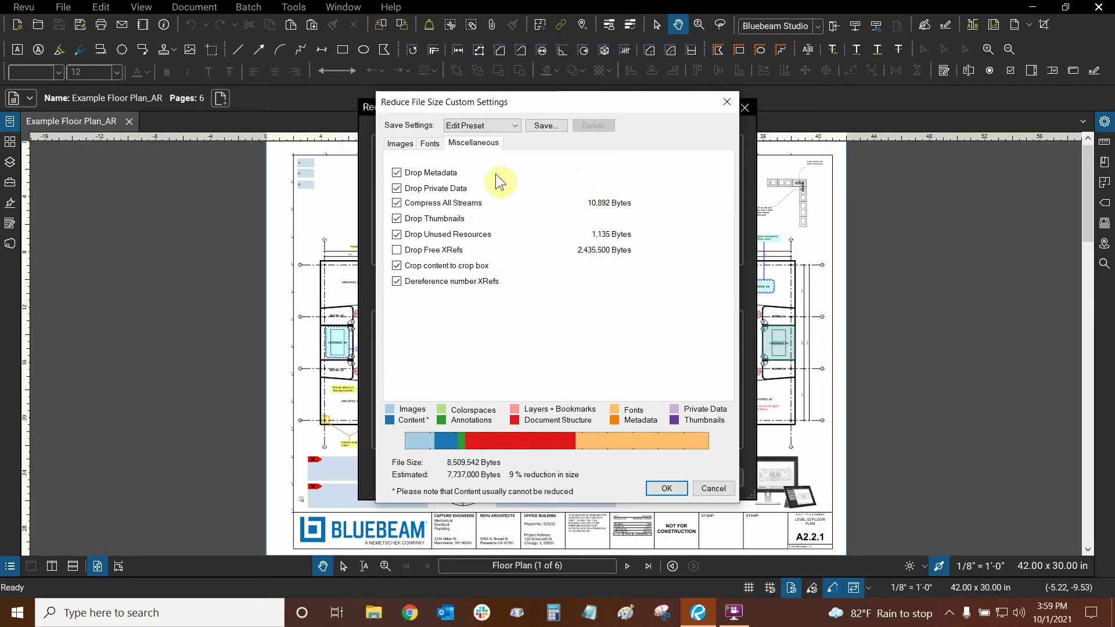
pyautogui.click(397, 173)
pyautogui.click(396, 171)
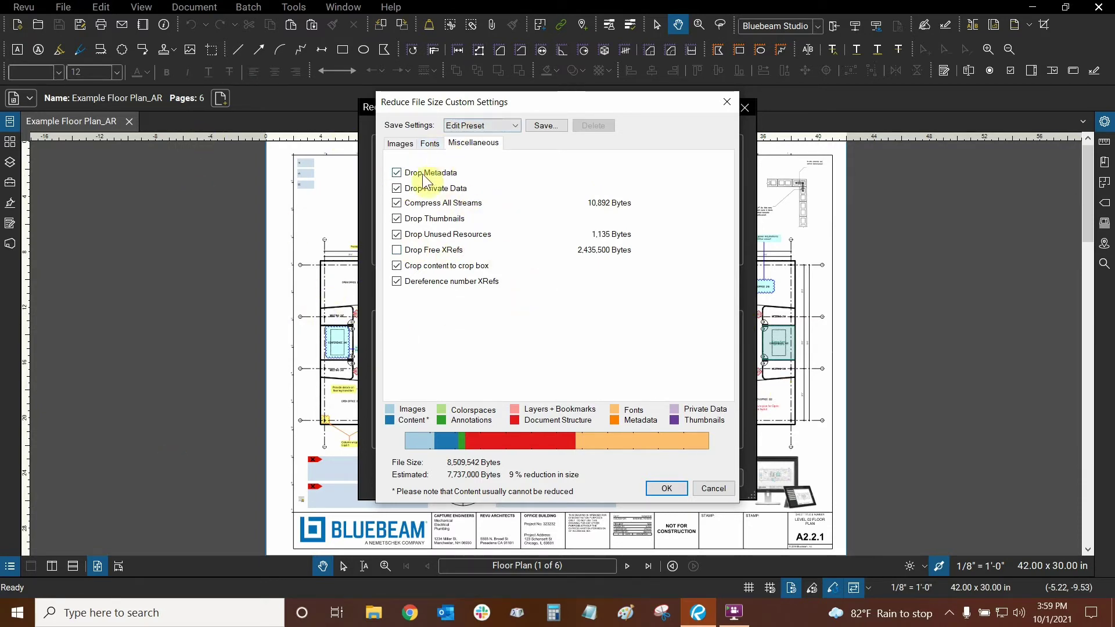
pyautogui.click(398, 174)
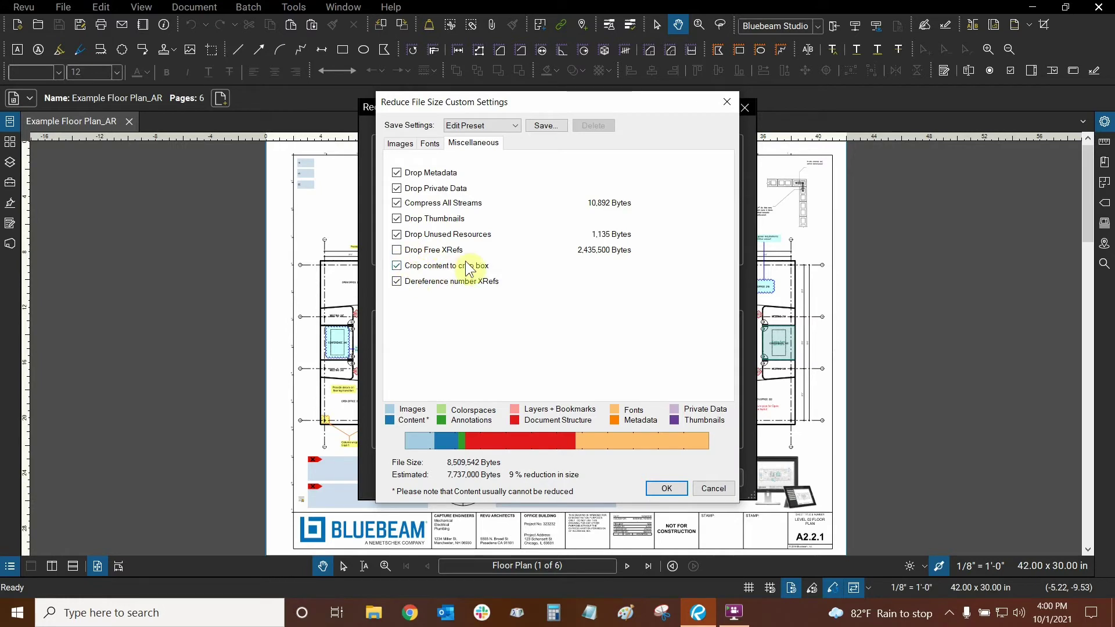
pyautogui.click(396, 266)
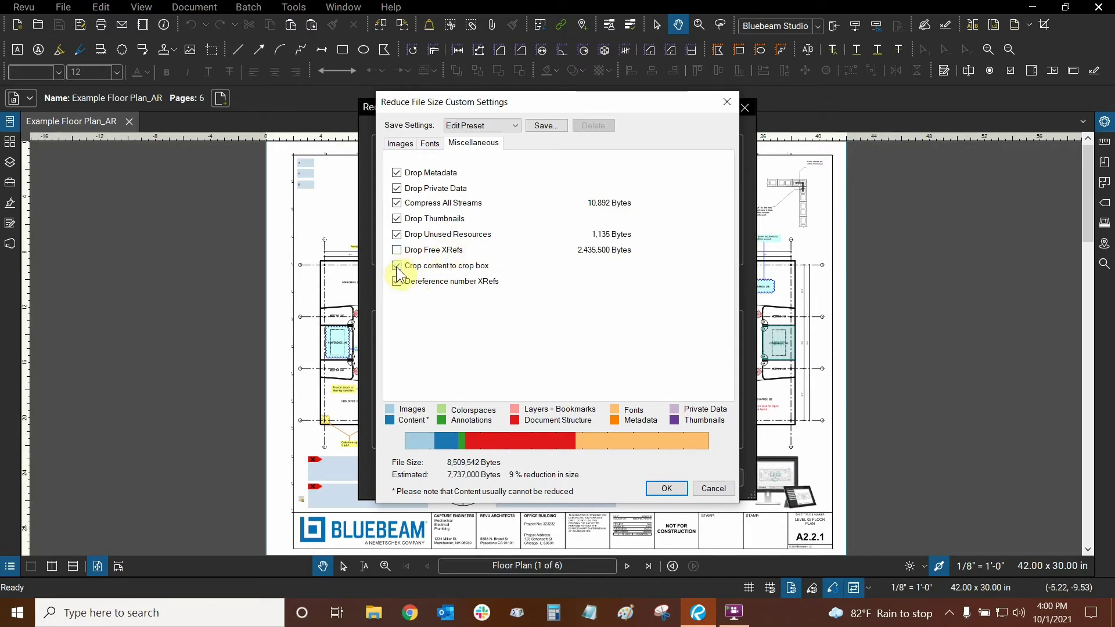
pyautogui.click(398, 266)
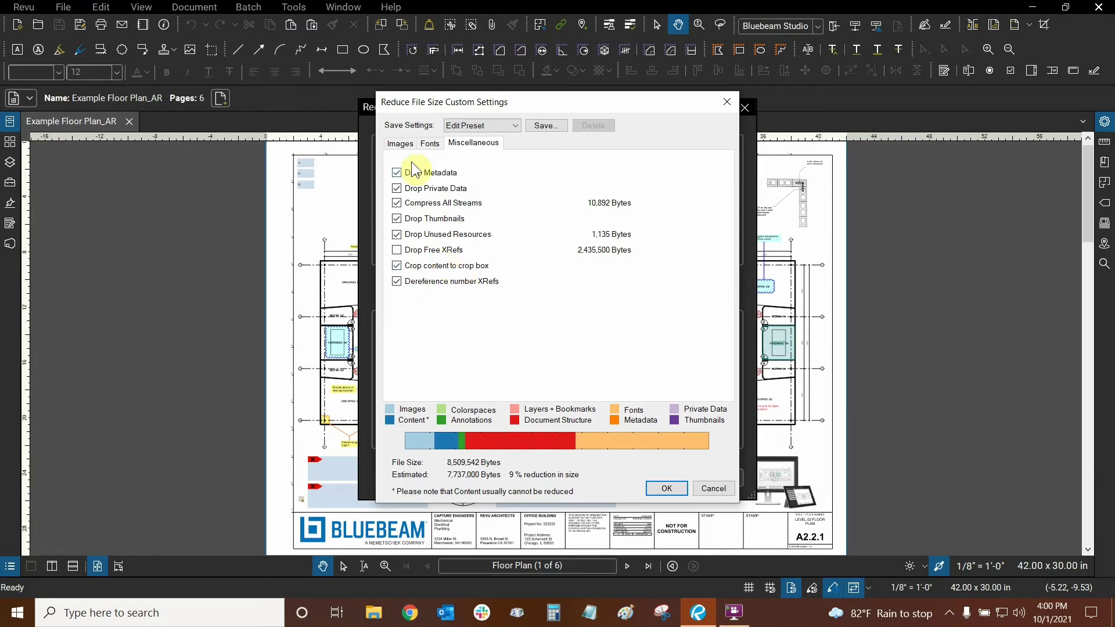
# On the Images tab, cap both Full Color and Grayscale images at 72 DPI.
pyautogui.click(432, 147)
pyautogui.click(397, 145)
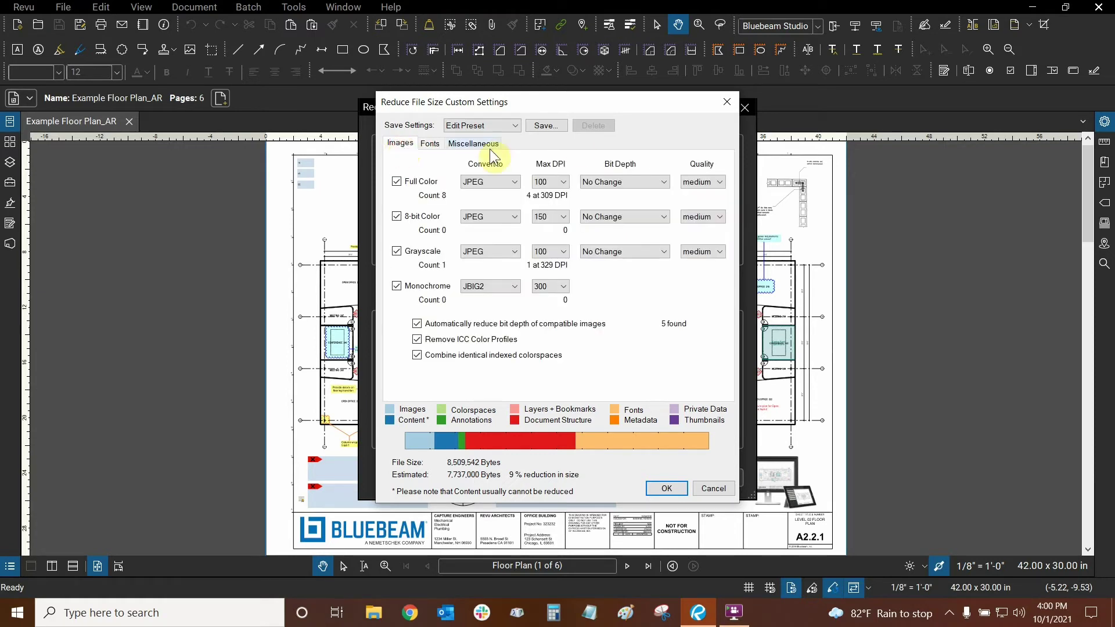
pyautogui.click(563, 181)
pyautogui.click(538, 196)
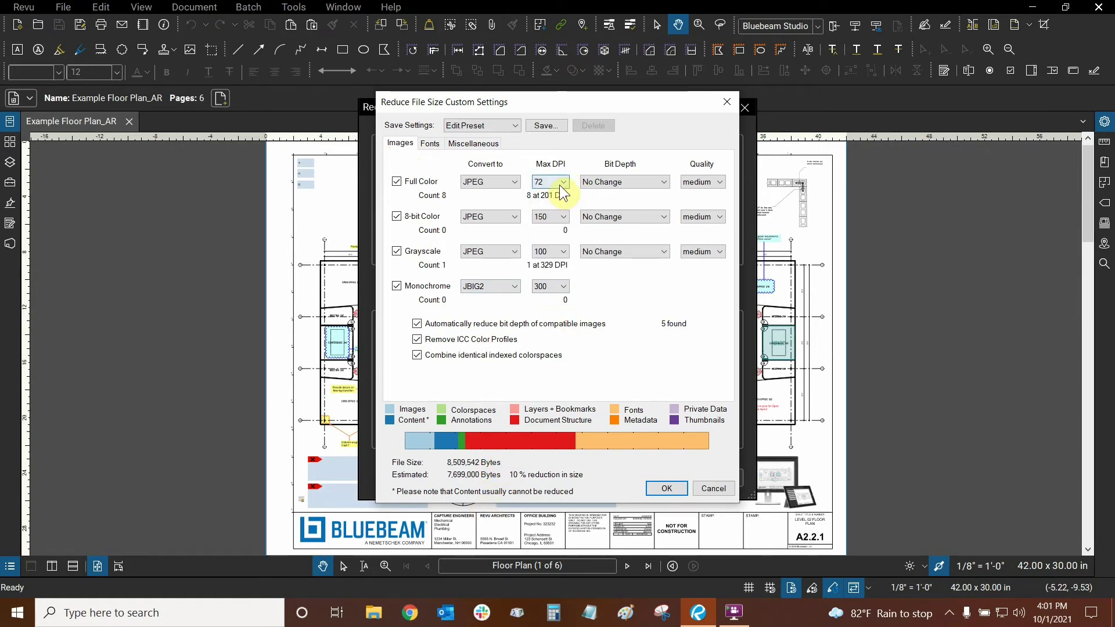
pyautogui.click(562, 253)
pyautogui.click(549, 266)
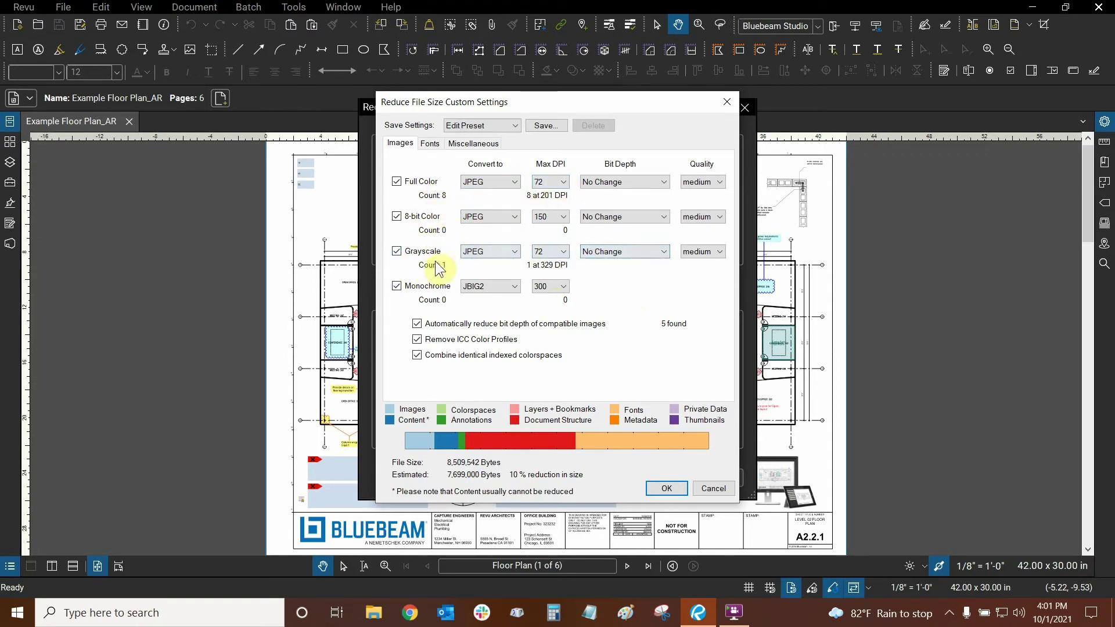
pyautogui.click(397, 285)
# Save the settings as the preset 'Reduce File Size Tutorial' and close Custom Settings.
pyautogui.click(549, 126)
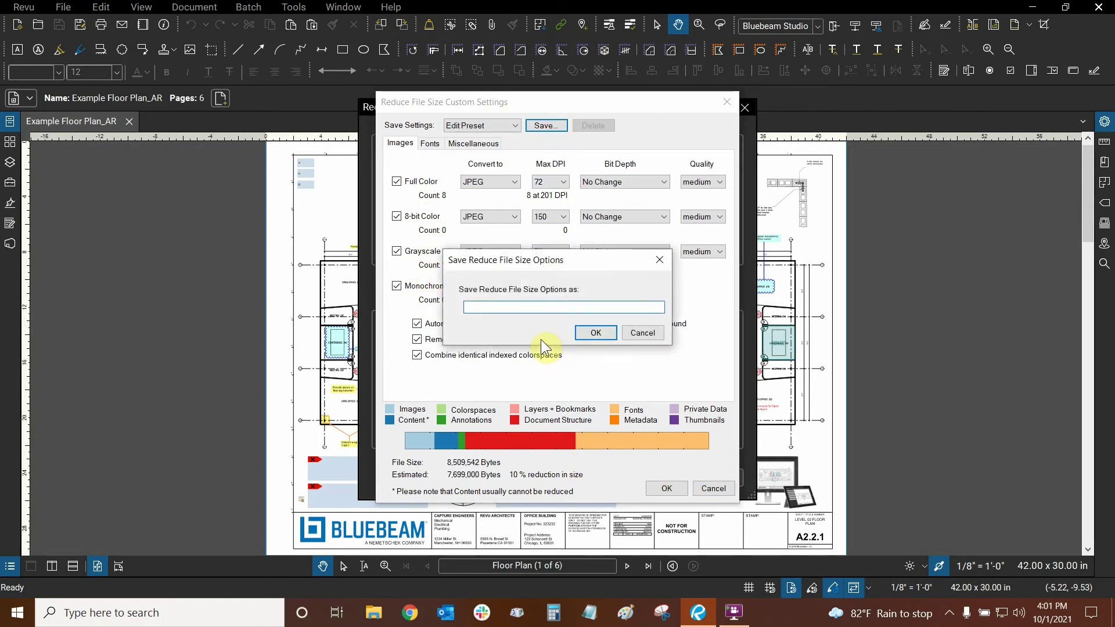
pyautogui.write('Reduce Fi')
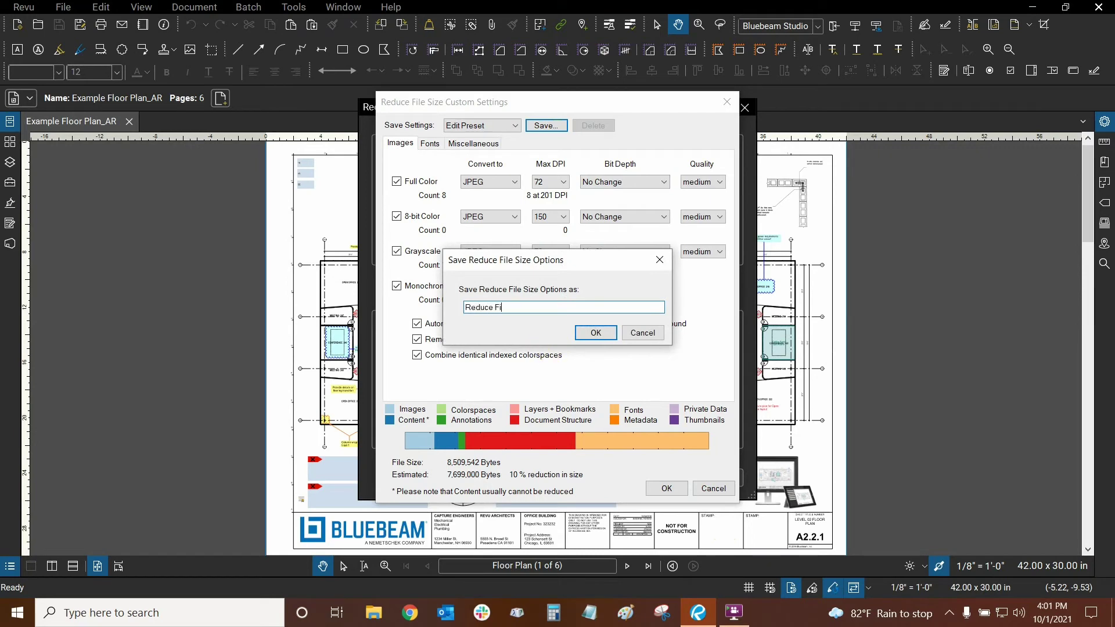
pyautogui.write('le Size Tutorial')
pyautogui.click(597, 334)
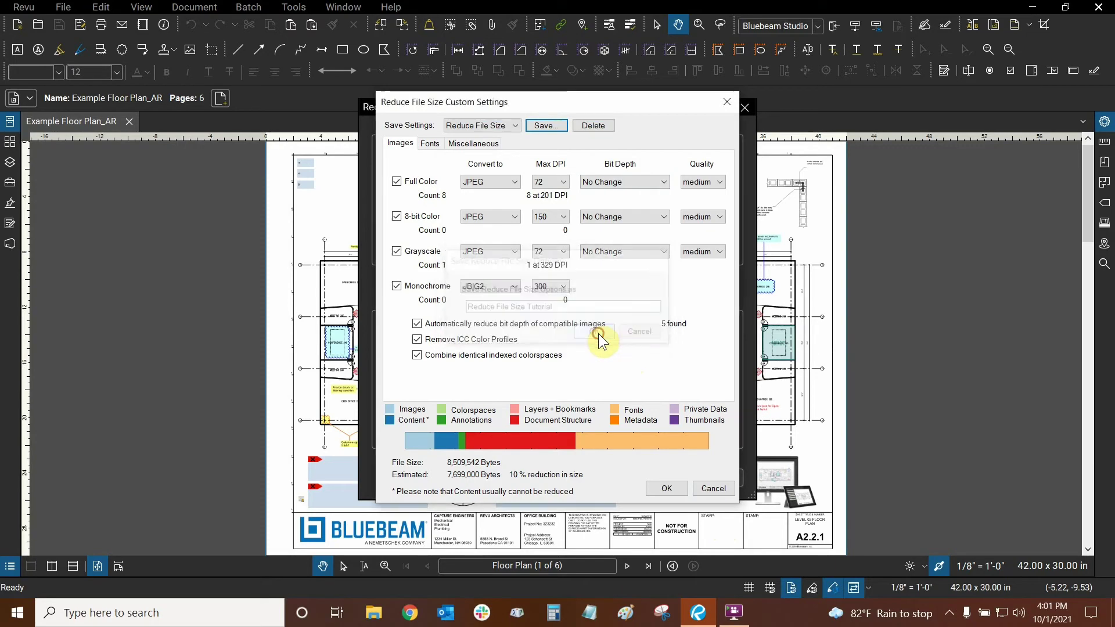
pyautogui.click(656, 489)
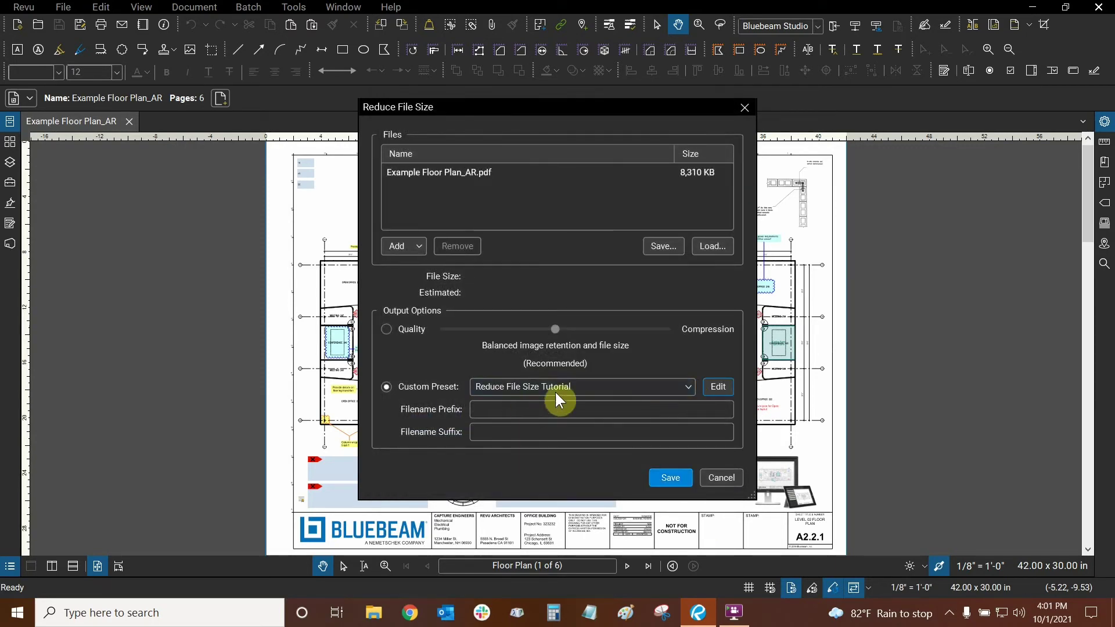
# Choose the Reduce File Size Tutorial preset from the custom preset list.
pyautogui.click(688, 388)
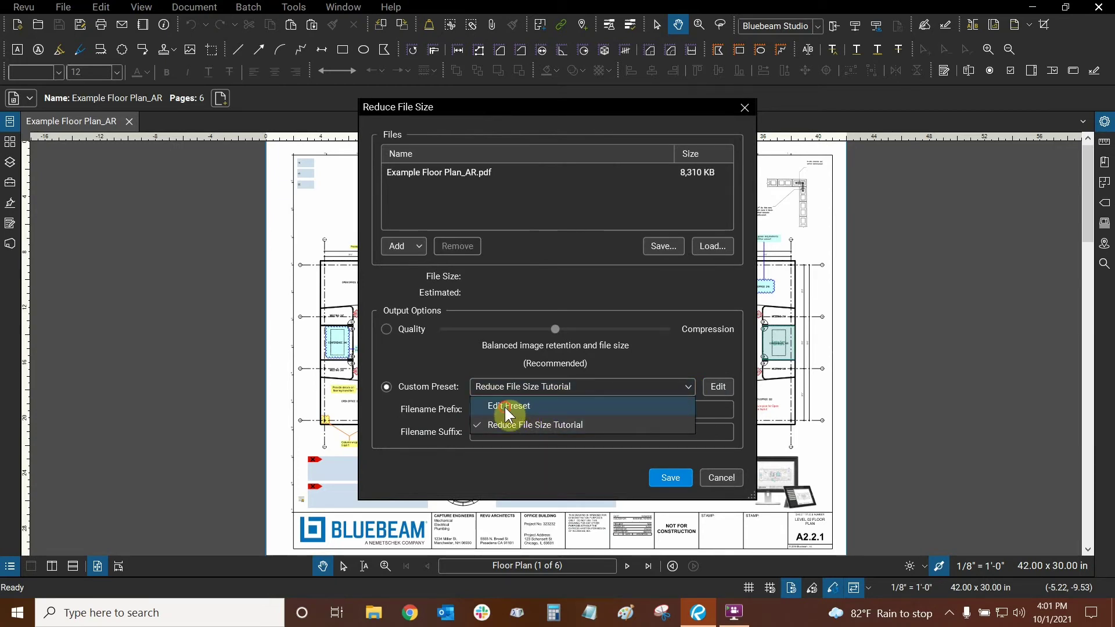
pyautogui.click(504, 407)
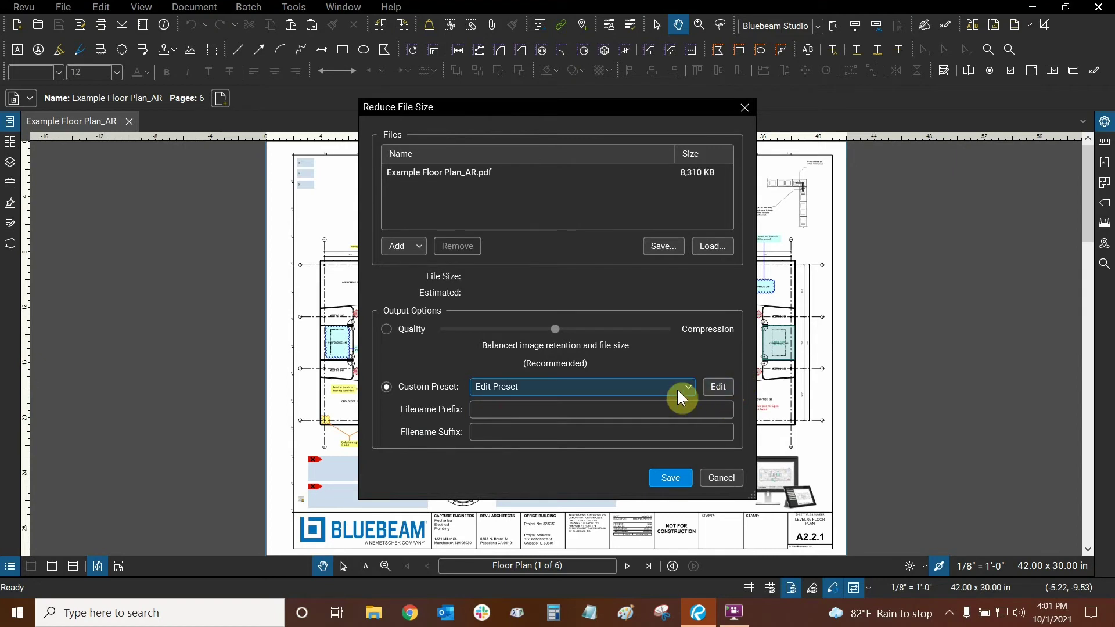
pyautogui.click(650, 388)
pyautogui.click(530, 426)
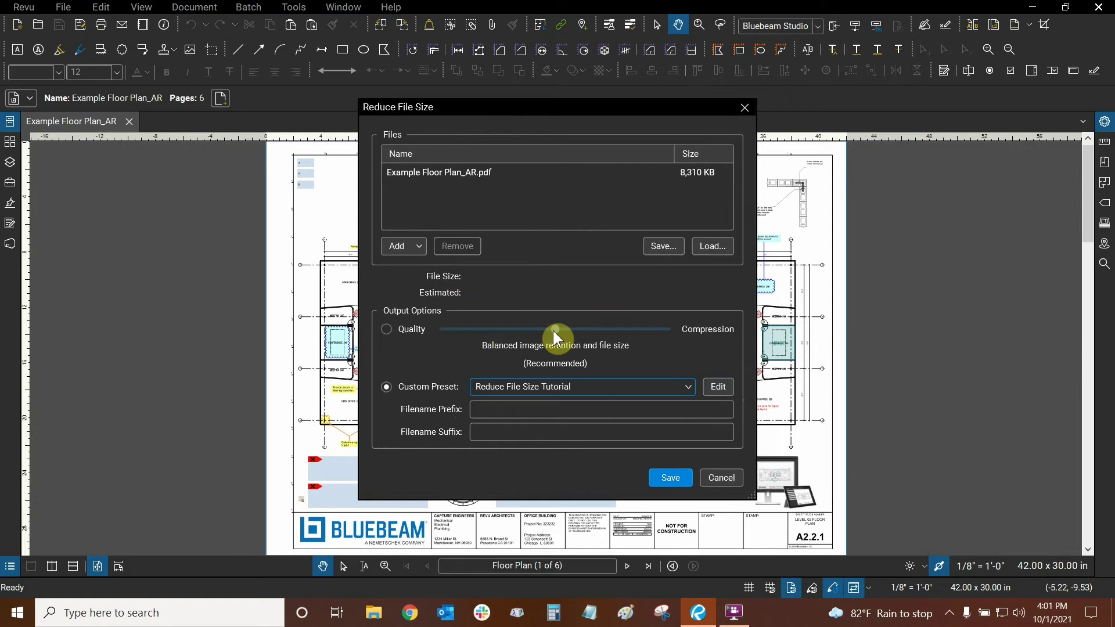
# Set Quality to slight image quality reduction and review the preset settings unchanged.
pyautogui.moveTo(553, 330); pyautogui.dragTo(495, 323)
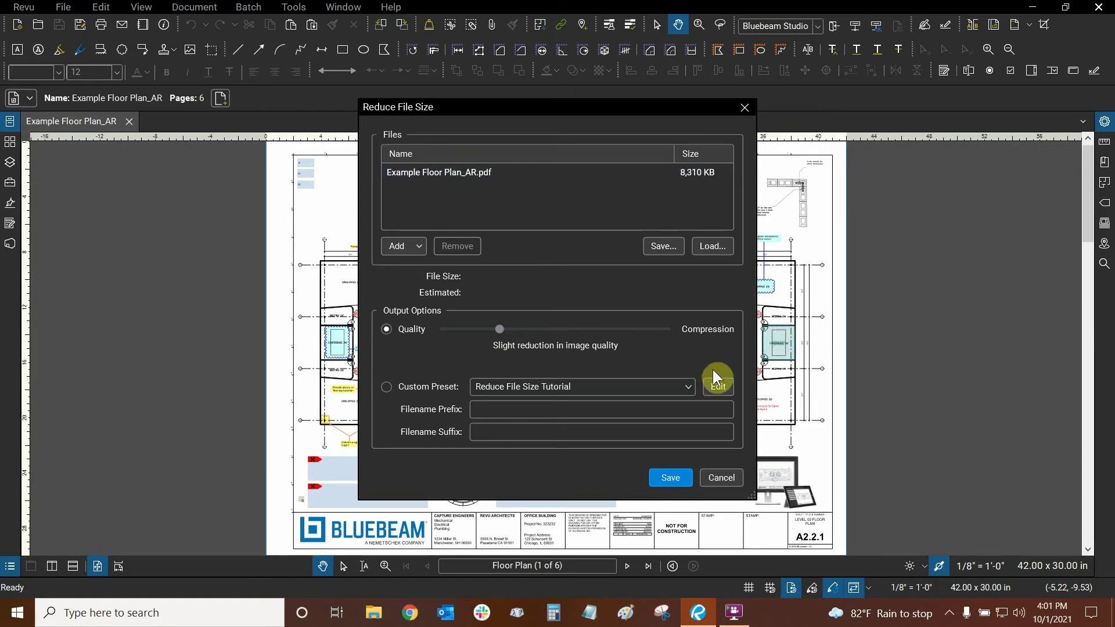
pyautogui.click(722, 389)
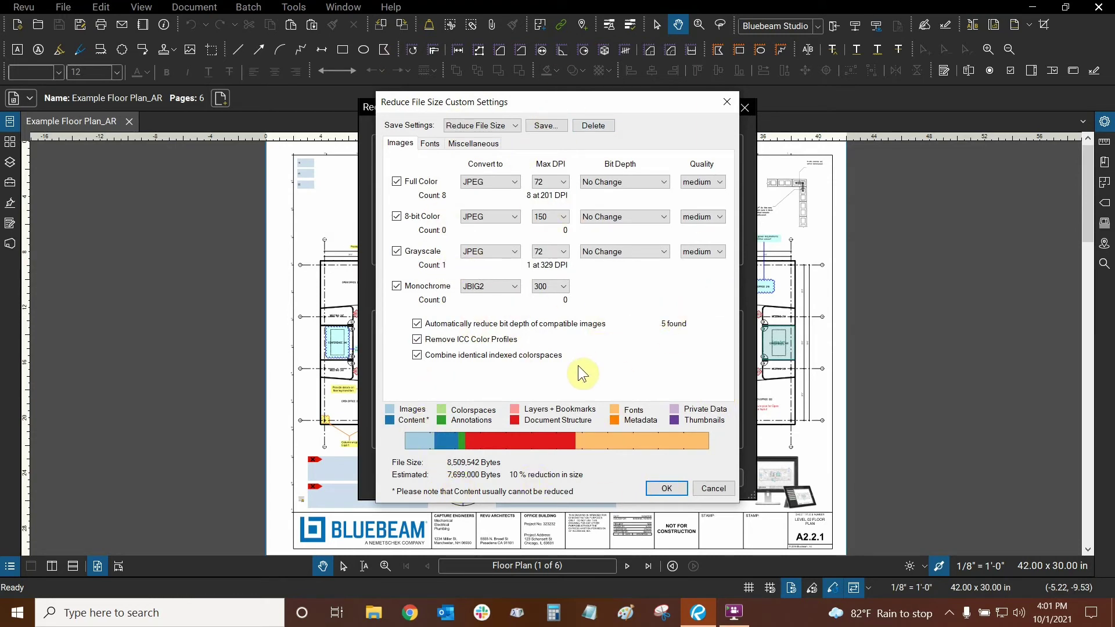
pyautogui.click(671, 495)
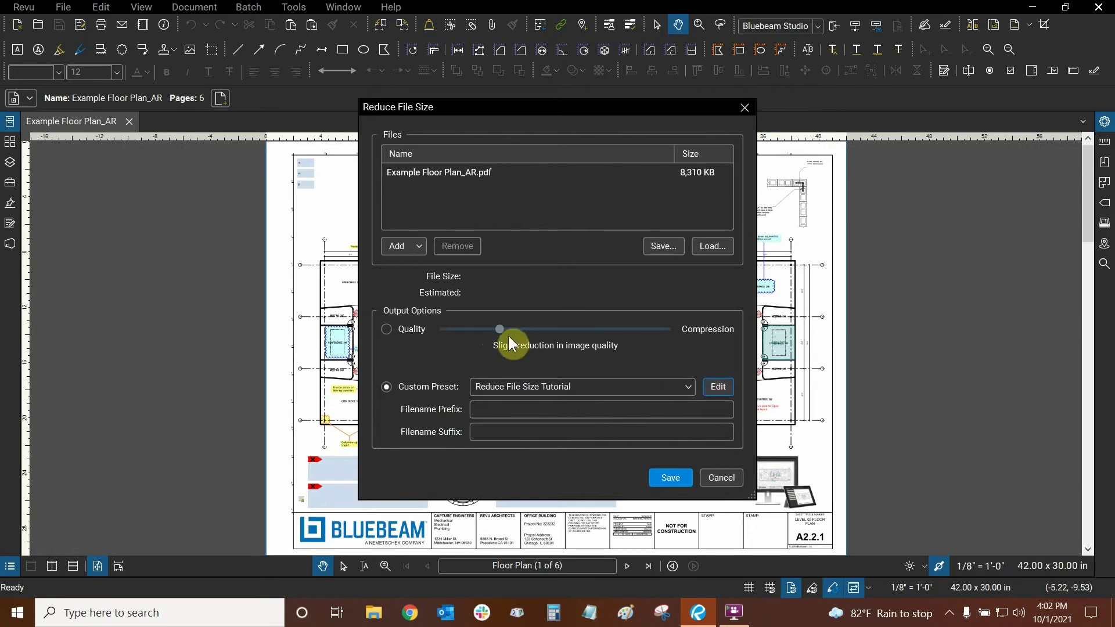
# Run the reduction and save a copy as Example Floor Plan_AR_Reduced.pdf in the Bluebeam Revu folder.
pyautogui.click(659, 475)
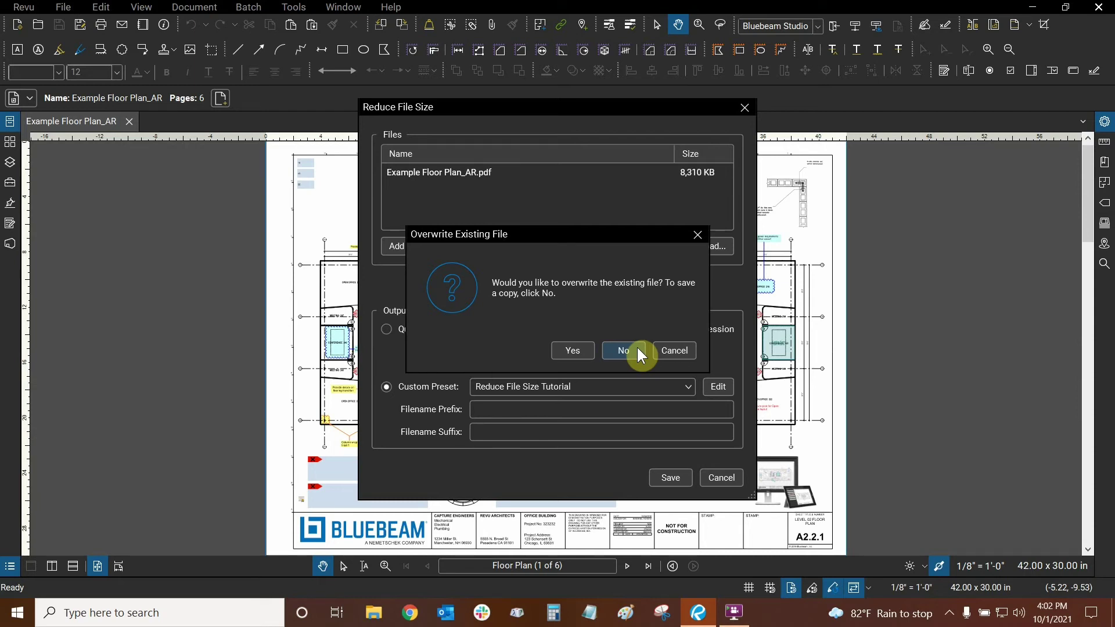
pyautogui.click(637, 347)
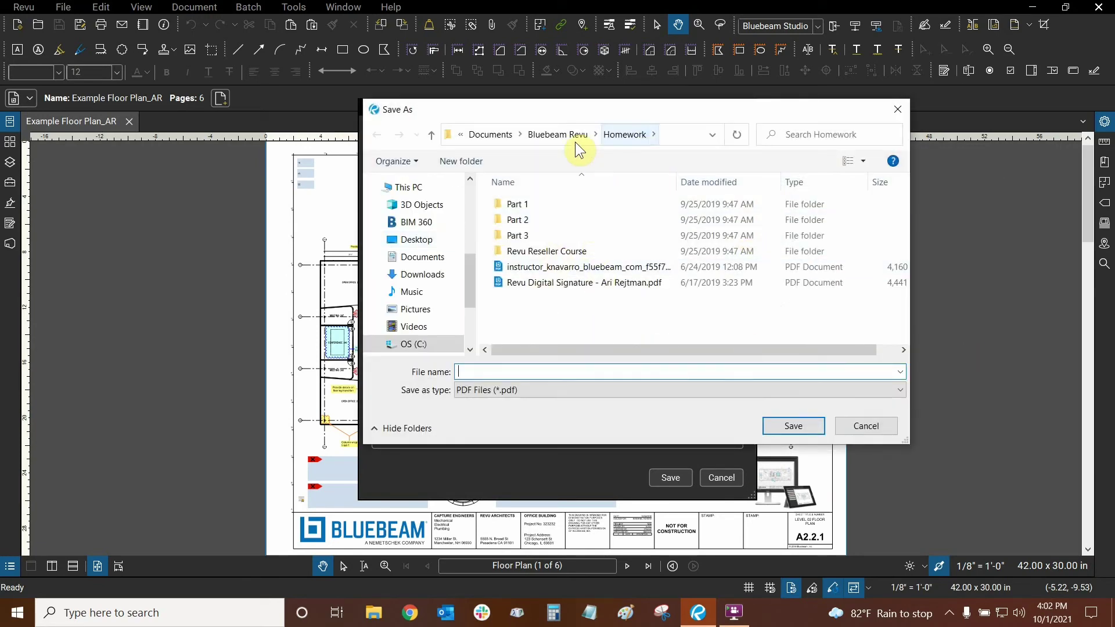
pyautogui.click(565, 137)
pyautogui.scroll(-5, 561, 300)
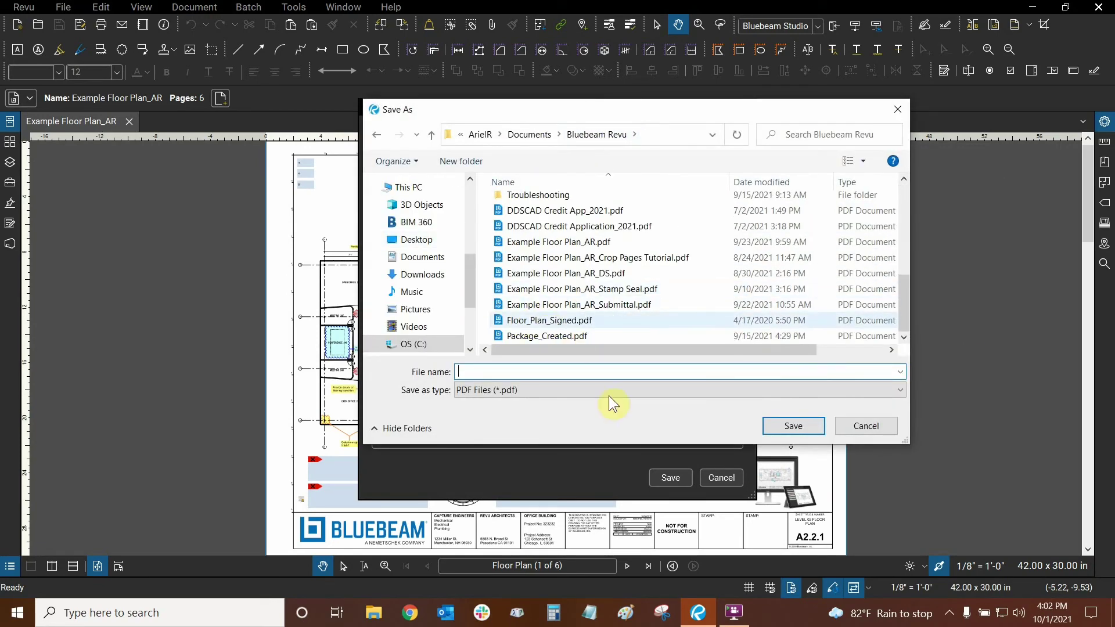
pyautogui.click(598, 243)
pyautogui.click(547, 370)
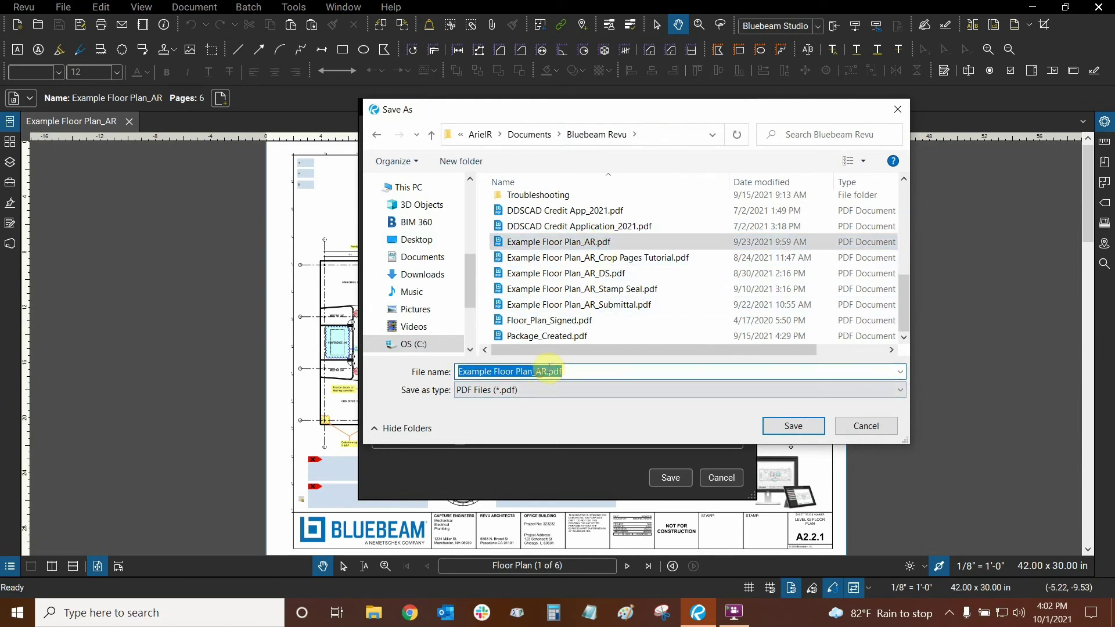
pyautogui.click(548, 369)
pyautogui.write('_')
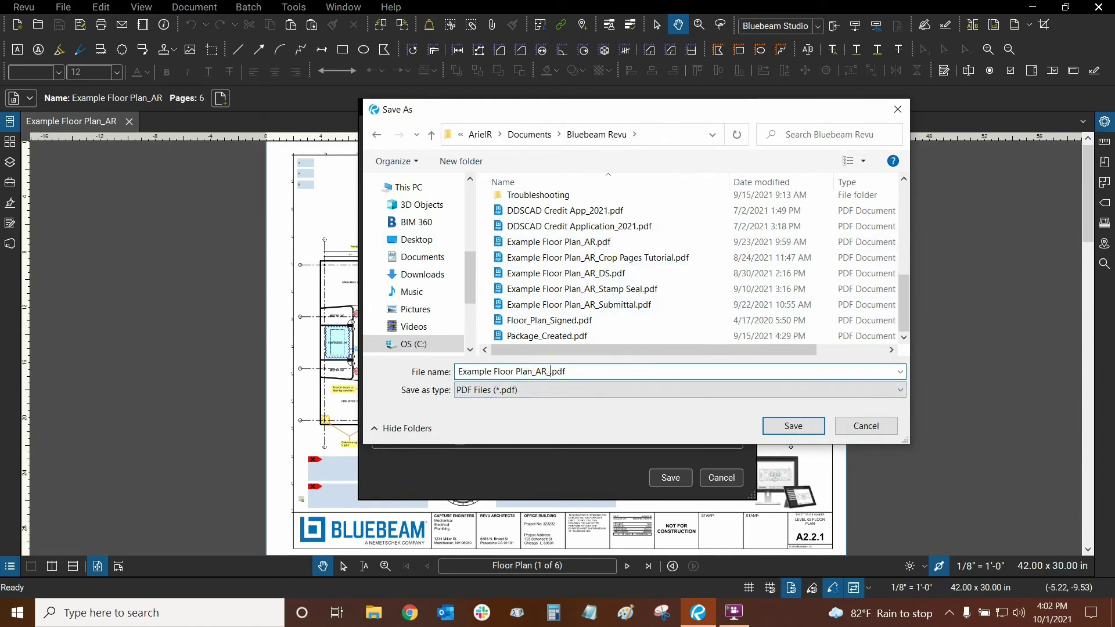
pyautogui.write('Reduced')
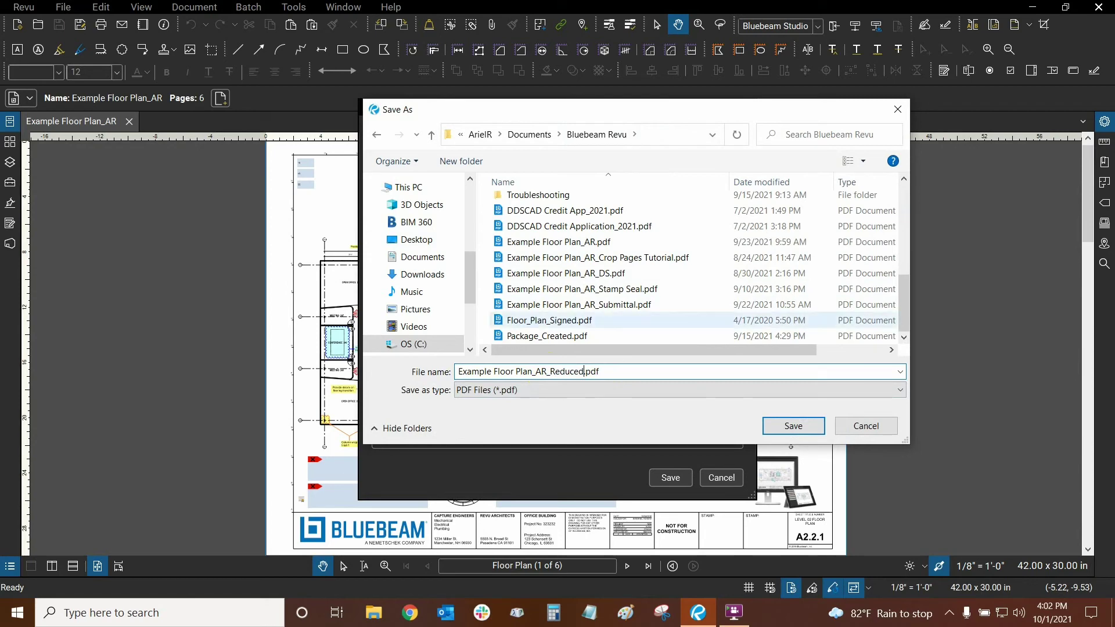
pyautogui.click(811, 428)
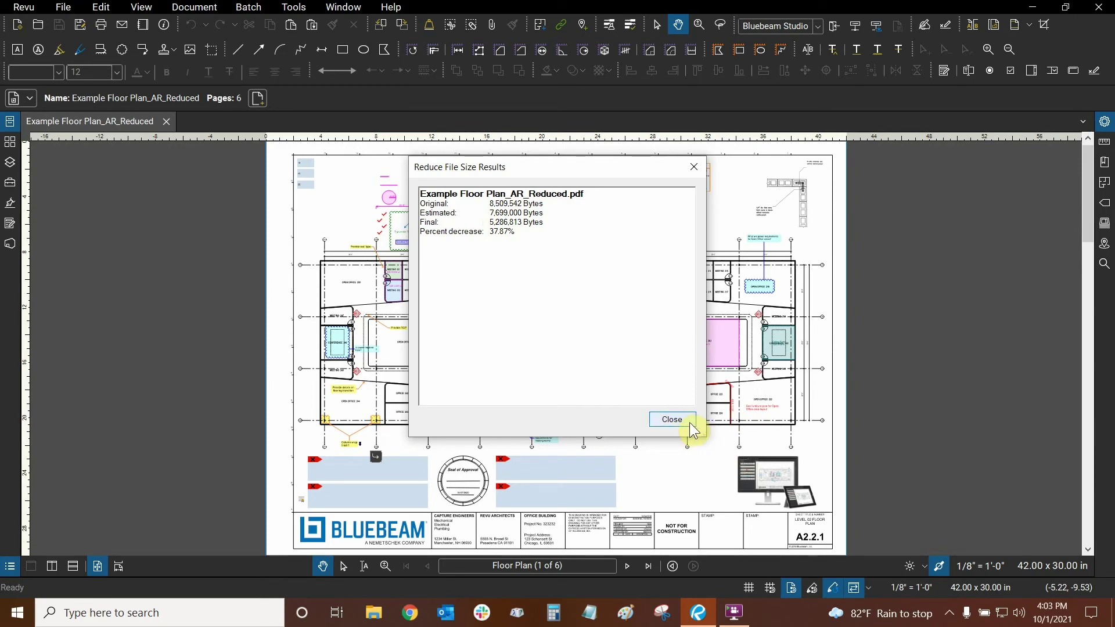
# Dismiss the results report showing 5,286,813 bytes, a 37.87% decrease.
pyautogui.click(688, 421)
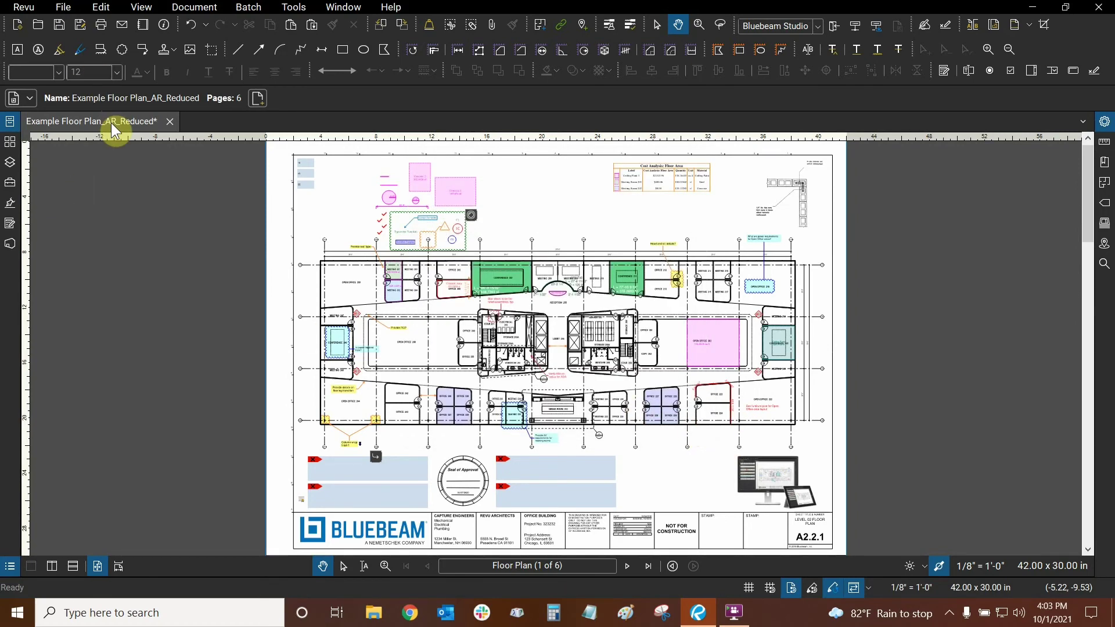
# Save Example Floor Plan_AR_Reduced, then magnify gridline bubble 01 to inspect its pixelation.
pyautogui.moveTo(526, 215); pyautogui.dragTo(553, 230)
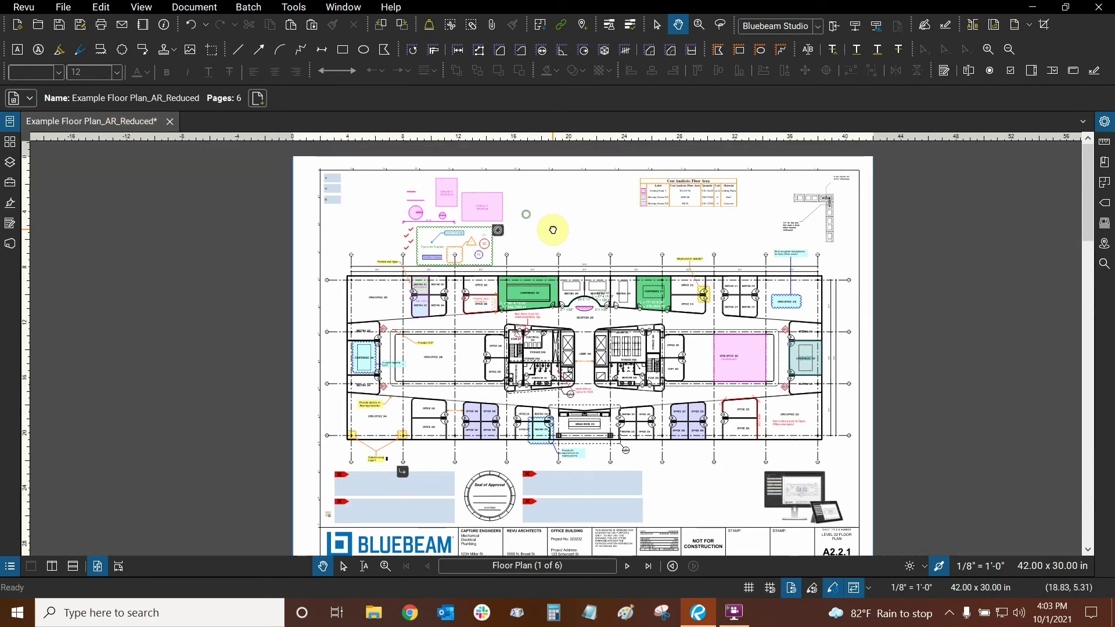
pyautogui.click(60, 29)
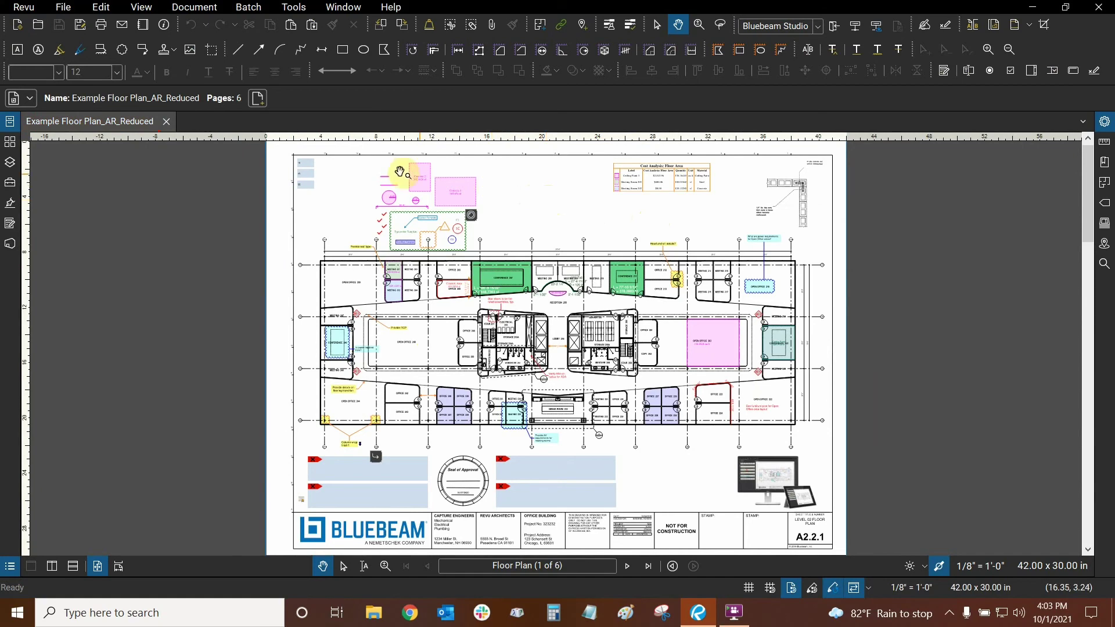
pyautogui.scroll(5, 400, 172)
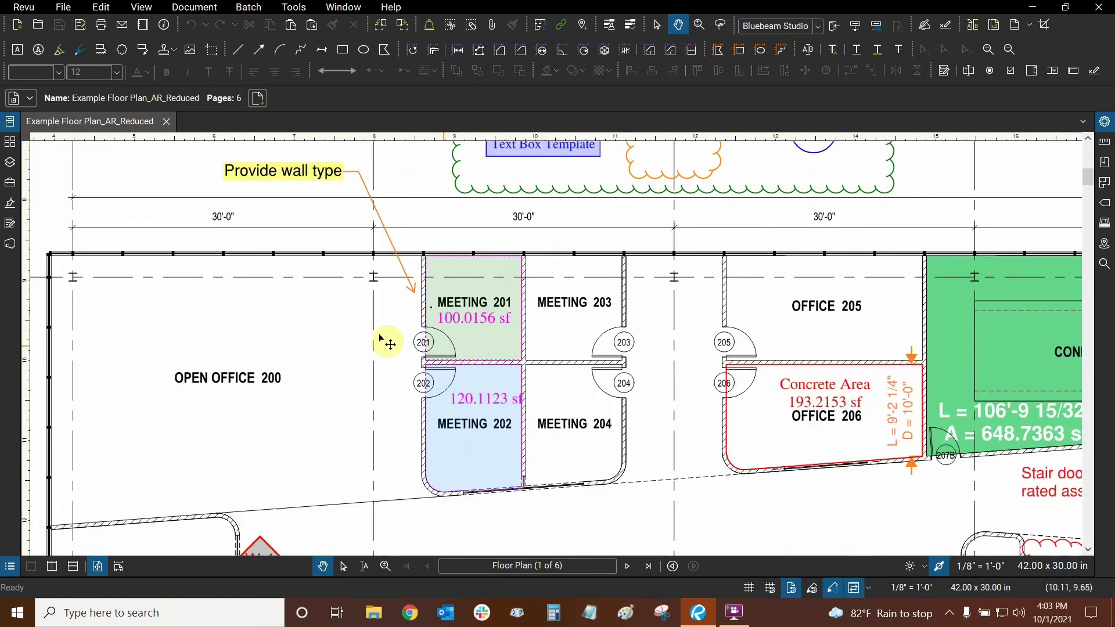
pyautogui.scroll(5, 356, 182)
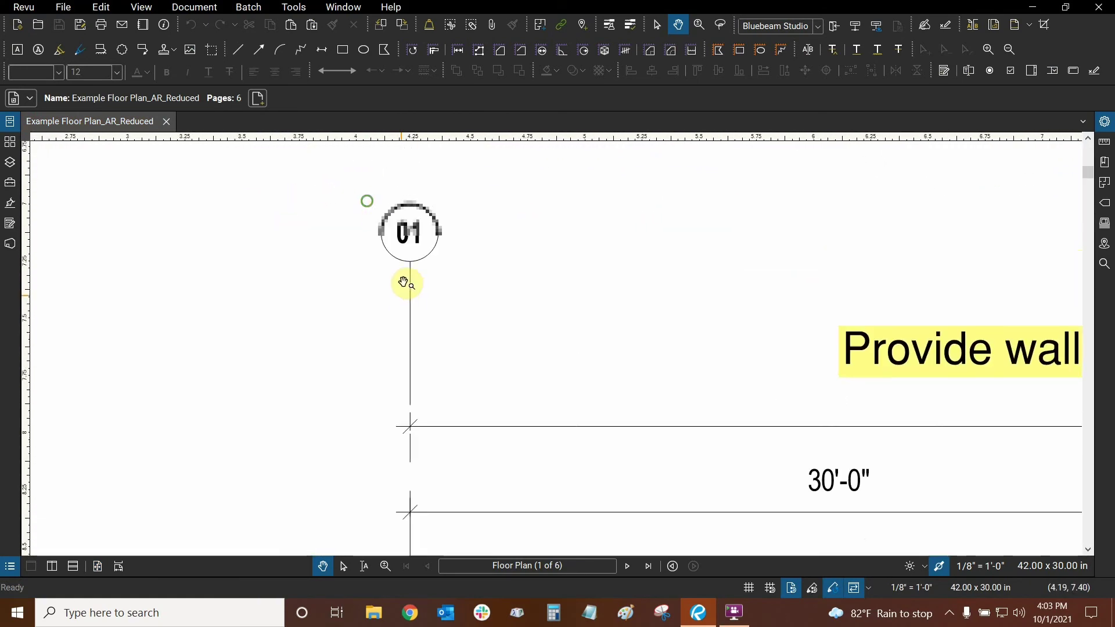
pyautogui.scroll(2, 408, 220)
pyautogui.scroll(-5, 408, 219)
pyautogui.scroll(5, 408, 217)
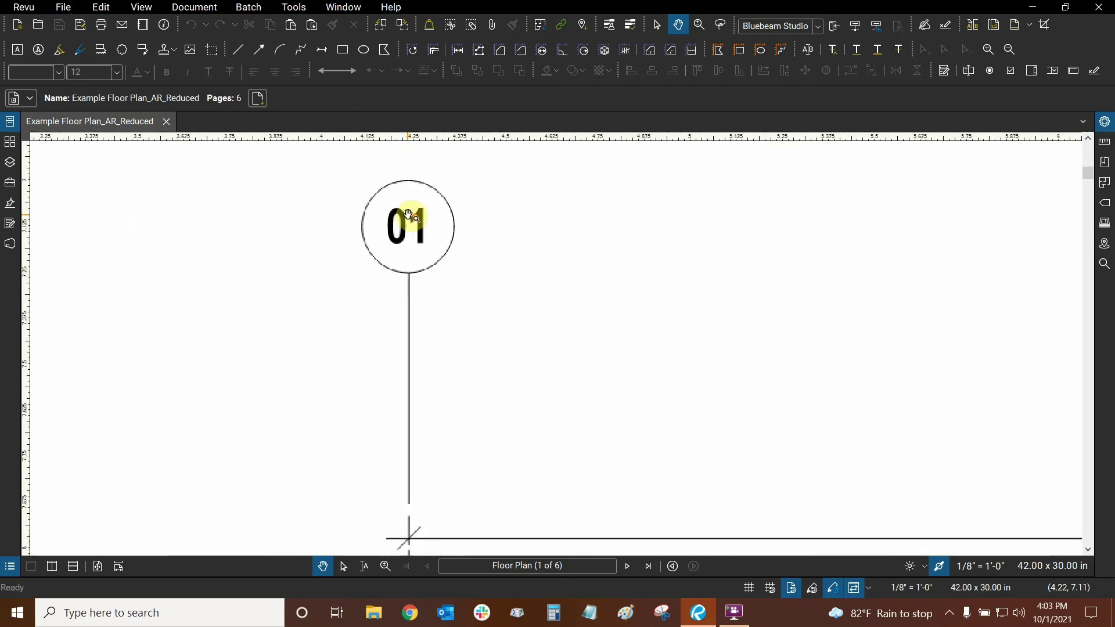
pyautogui.scroll(-2, 408, 217)
pyautogui.scroll(3, 373, 224)
pyautogui.scroll(-2, 426, 201)
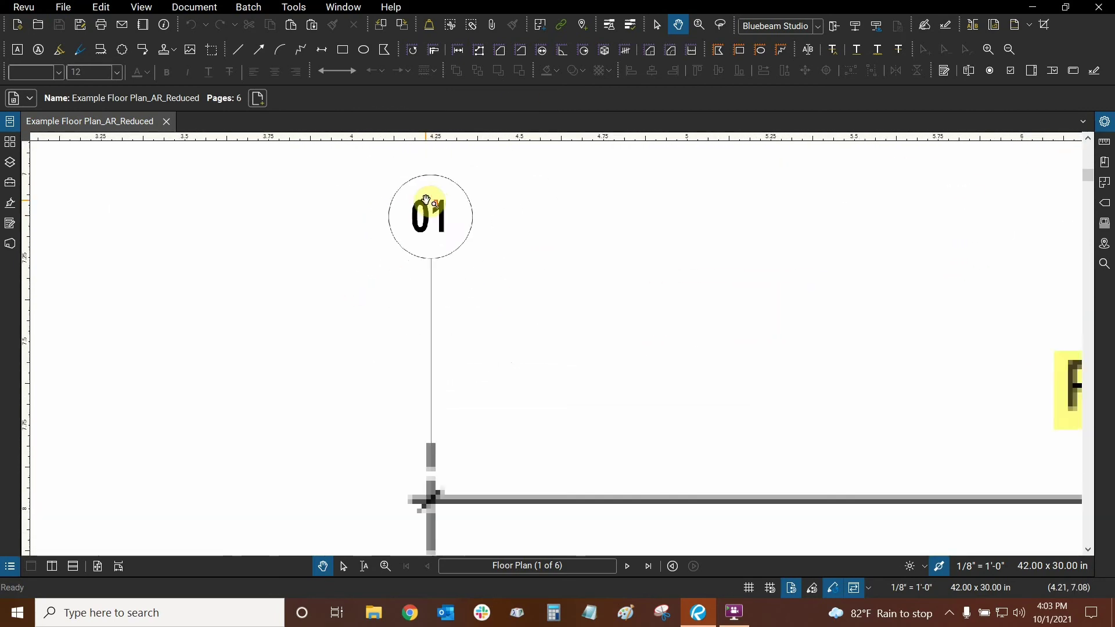
pyautogui.scroll(-5, 425, 200)
pyautogui.scroll(1, 625, 290)
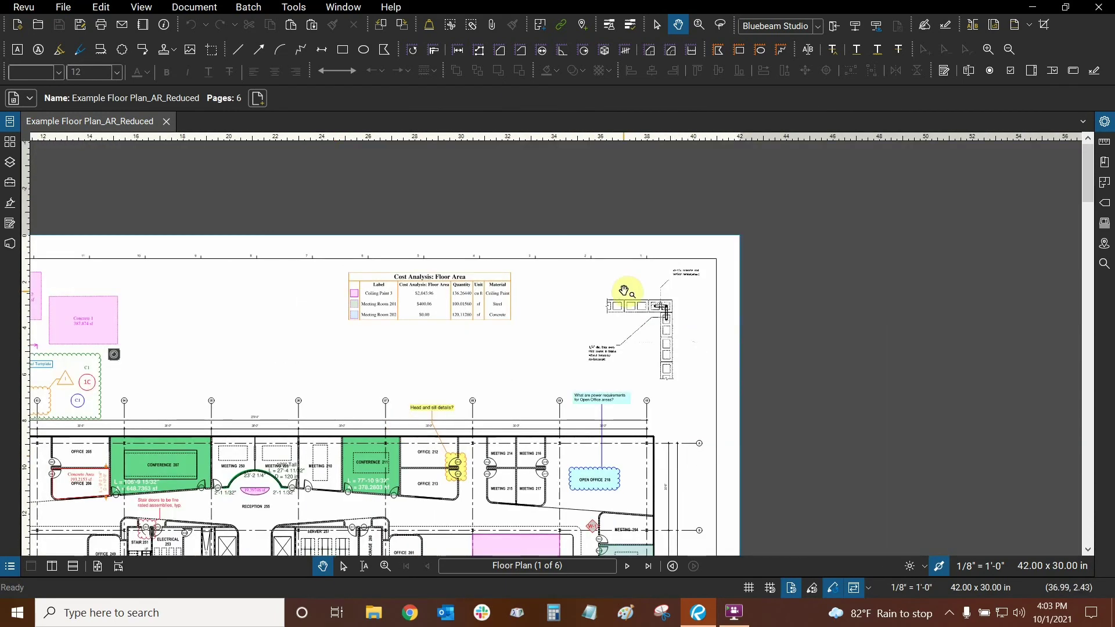
pyautogui.moveTo(624, 290); pyautogui.dragTo(461, 241)
pyautogui.scroll(4, 495, 232)
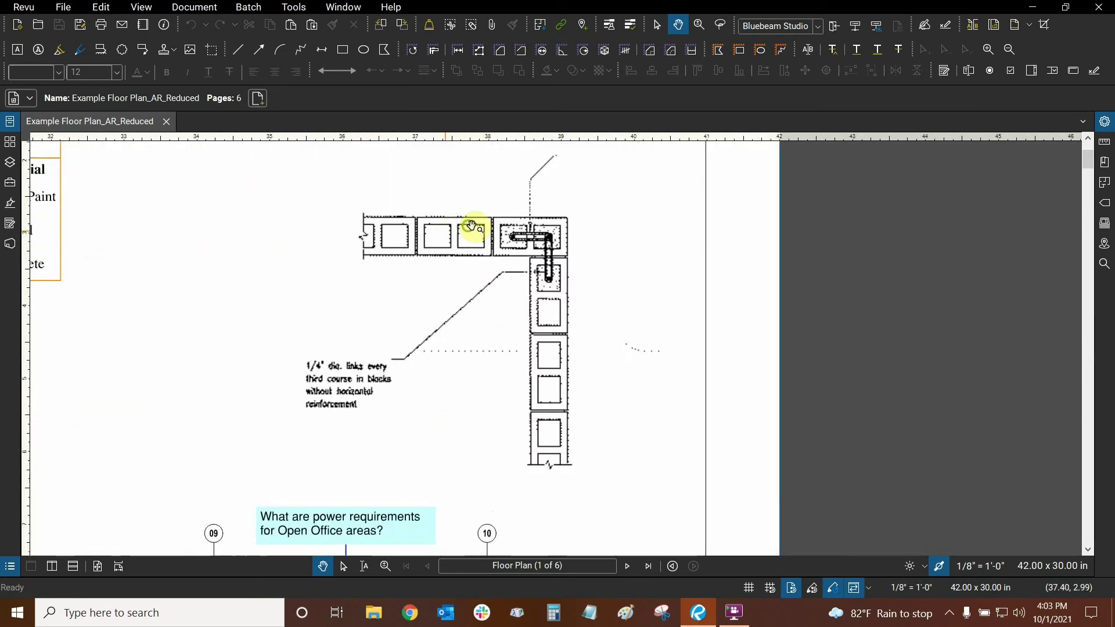
pyautogui.scroll(-3, 471, 227)
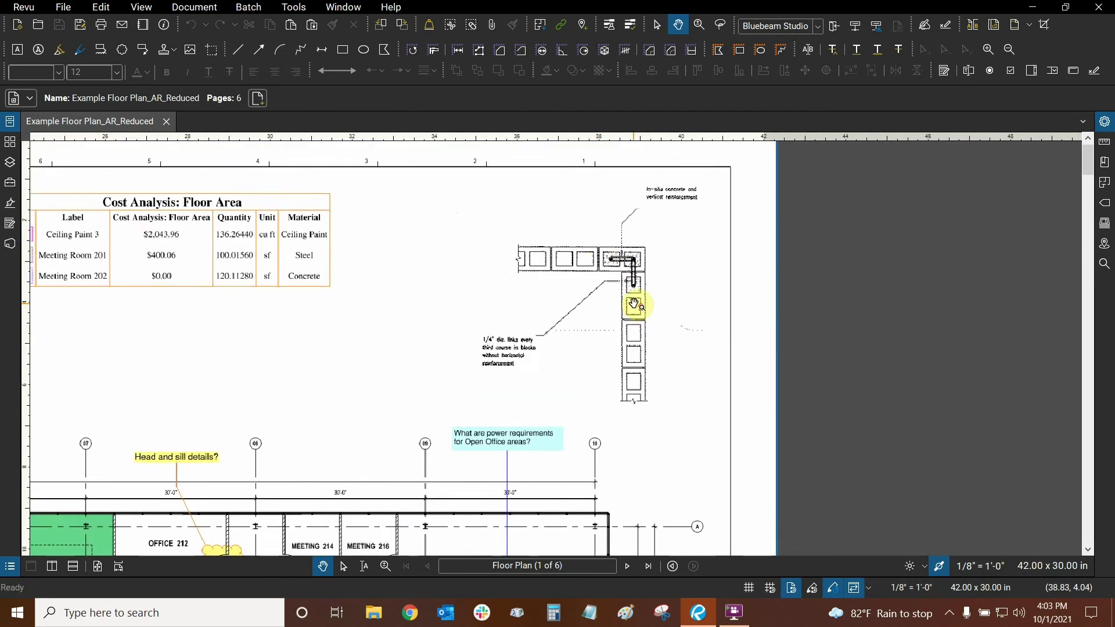
pyautogui.scroll(2, 667, 285)
pyautogui.moveTo(702, 264); pyautogui.dragTo(621, 281)
pyautogui.scroll(3, 505, 386)
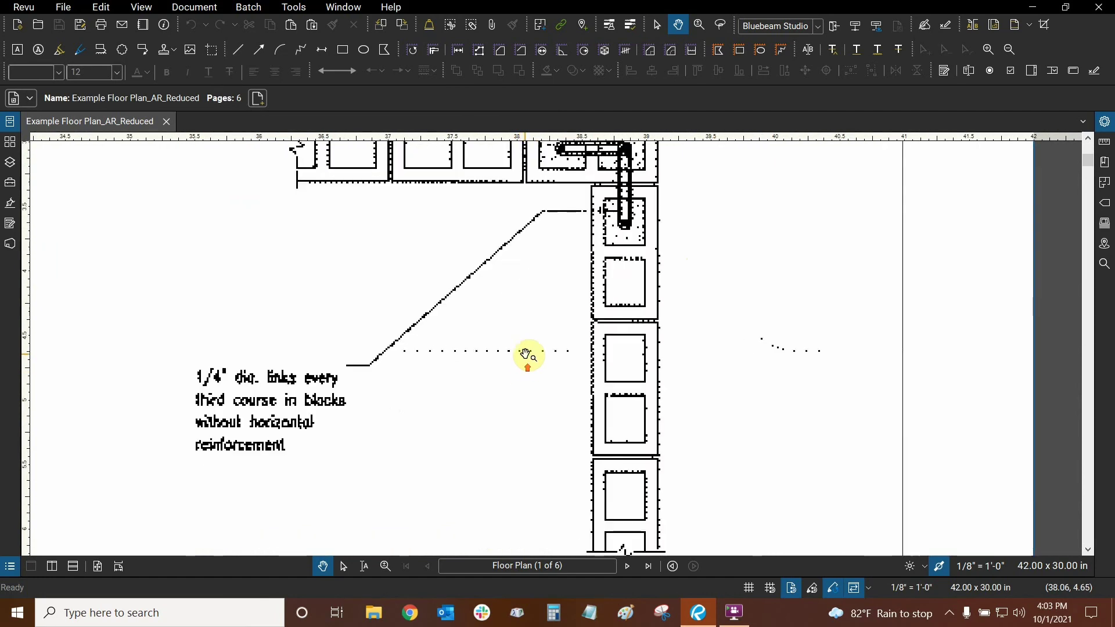
pyautogui.scroll(2, 527, 355)
pyautogui.moveTo(543, 323); pyautogui.dragTo(548, 222)
pyautogui.scroll(-2, 546, 203)
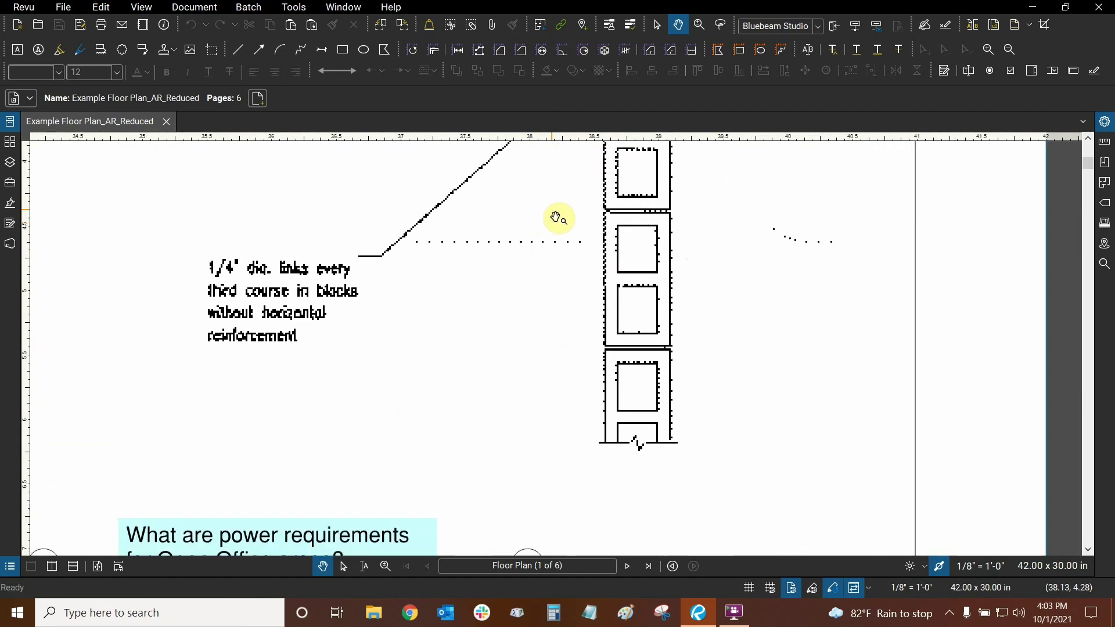
pyautogui.scroll(2, 549, 239)
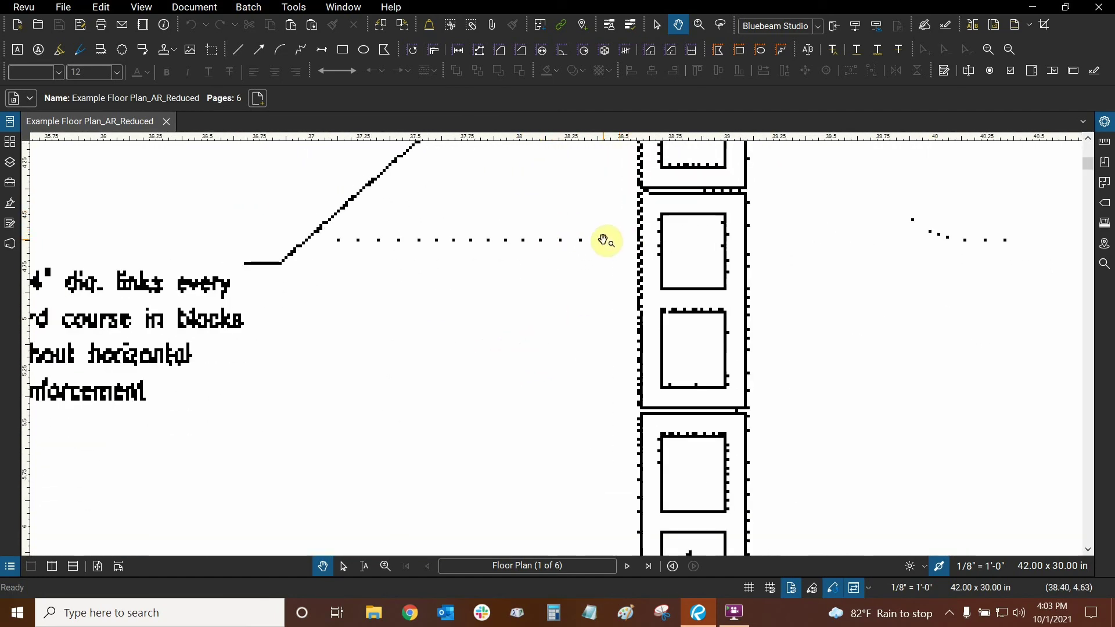
pyautogui.scroll(-3, 749, 326)
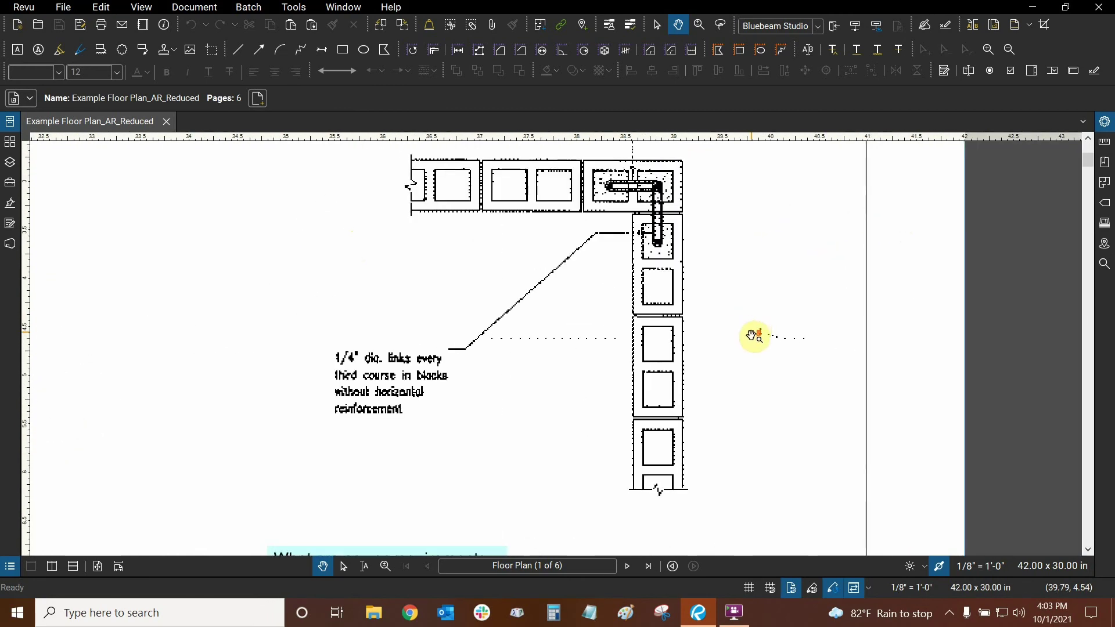
pyautogui.moveTo(627, 249); pyautogui.dragTo(564, 397)
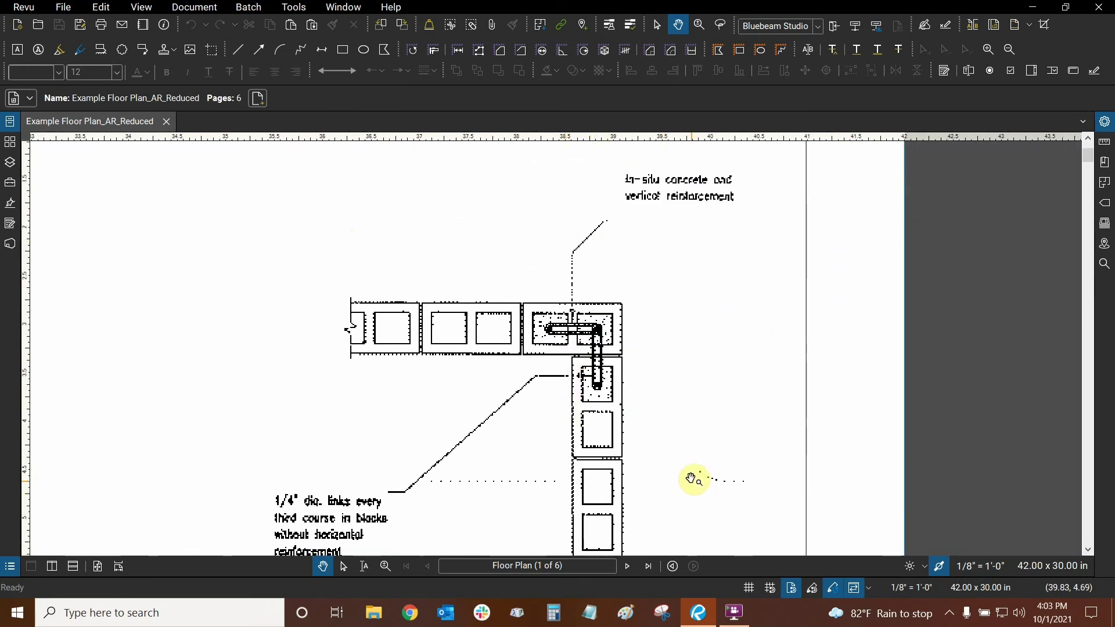
pyautogui.moveTo(692, 479); pyautogui.dragTo(626, 321)
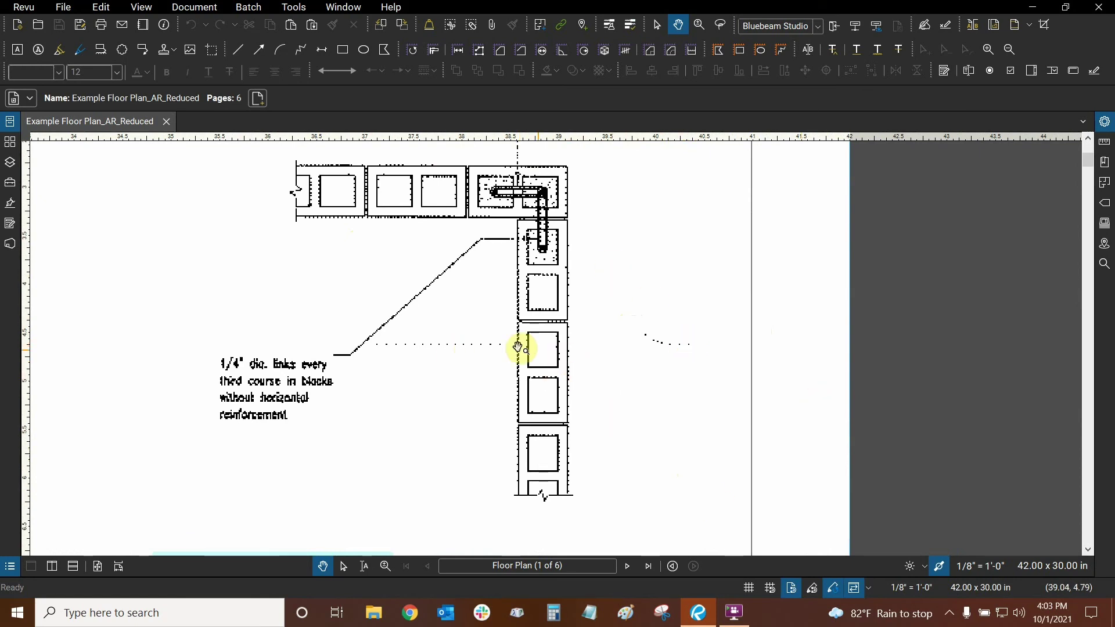
pyautogui.scroll(10, 373, 349)
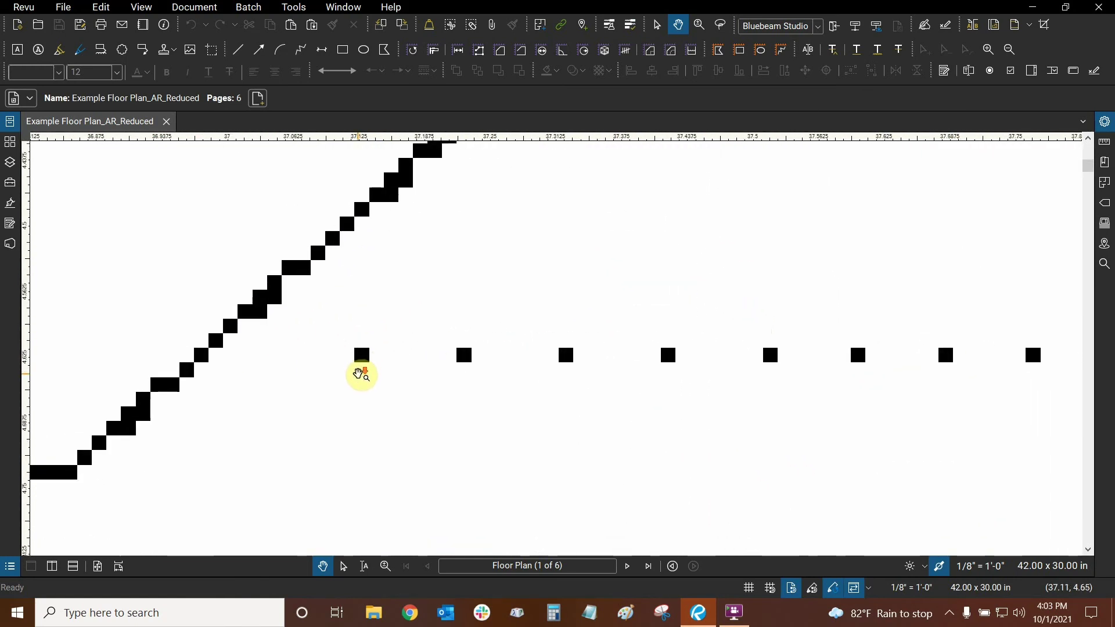
pyautogui.scroll(-5, 360, 378)
pyautogui.moveTo(360, 378); pyautogui.dragTo(465, 319)
pyautogui.scroll(3, 465, 318)
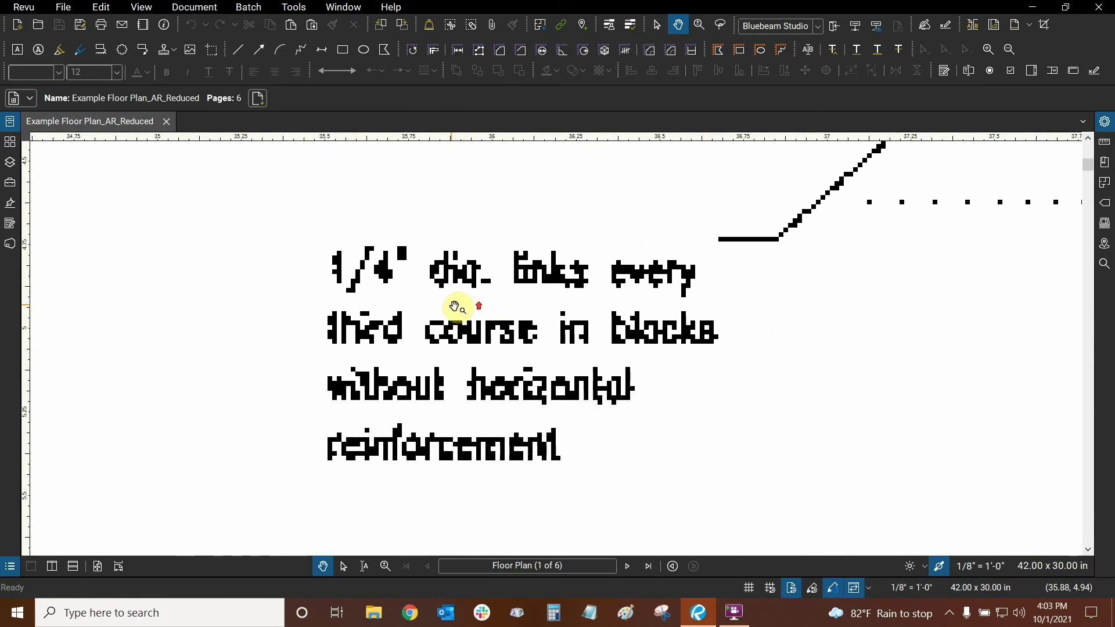
pyautogui.scroll(1, 453, 302)
pyautogui.scroll(-6, 448, 279)
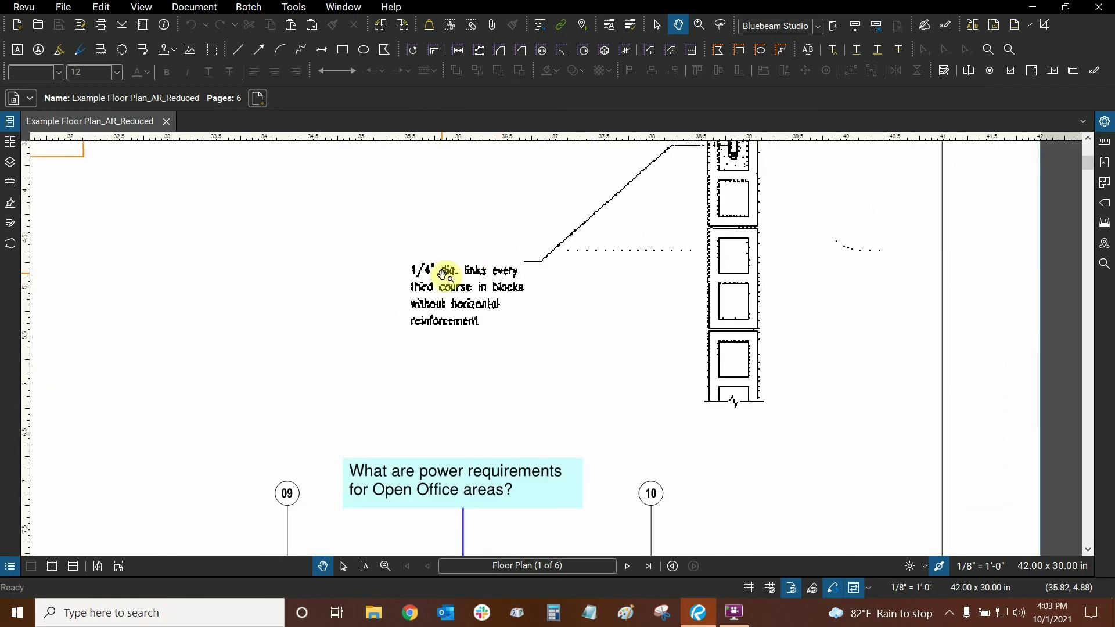
pyautogui.scroll(1, 468, 311)
pyautogui.scroll(-4, 534, 256)
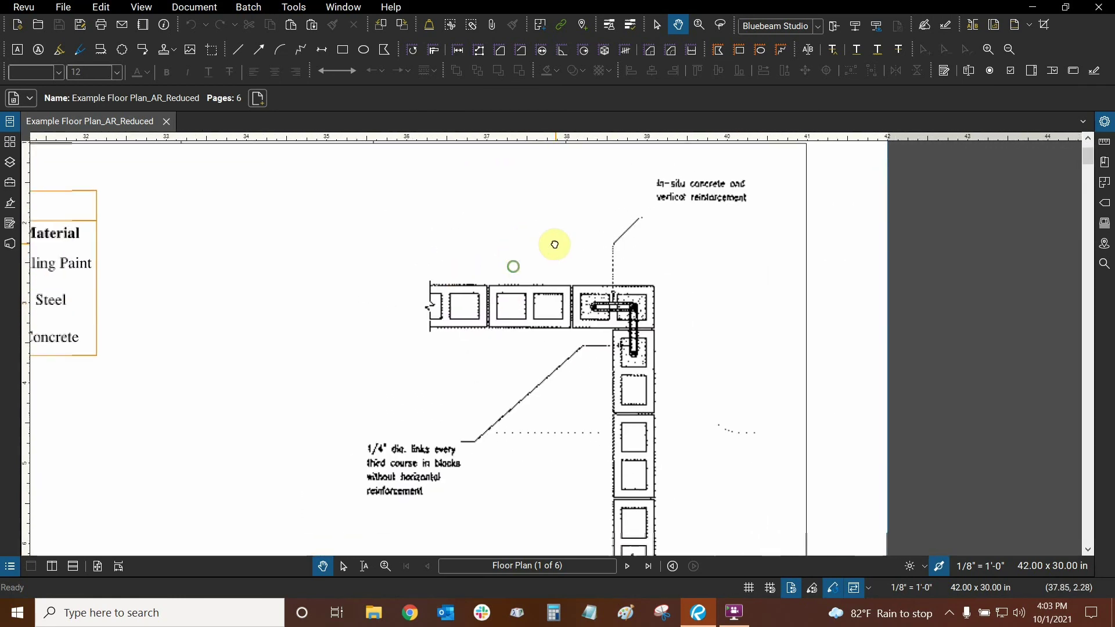
pyautogui.scroll(8, 749, 180)
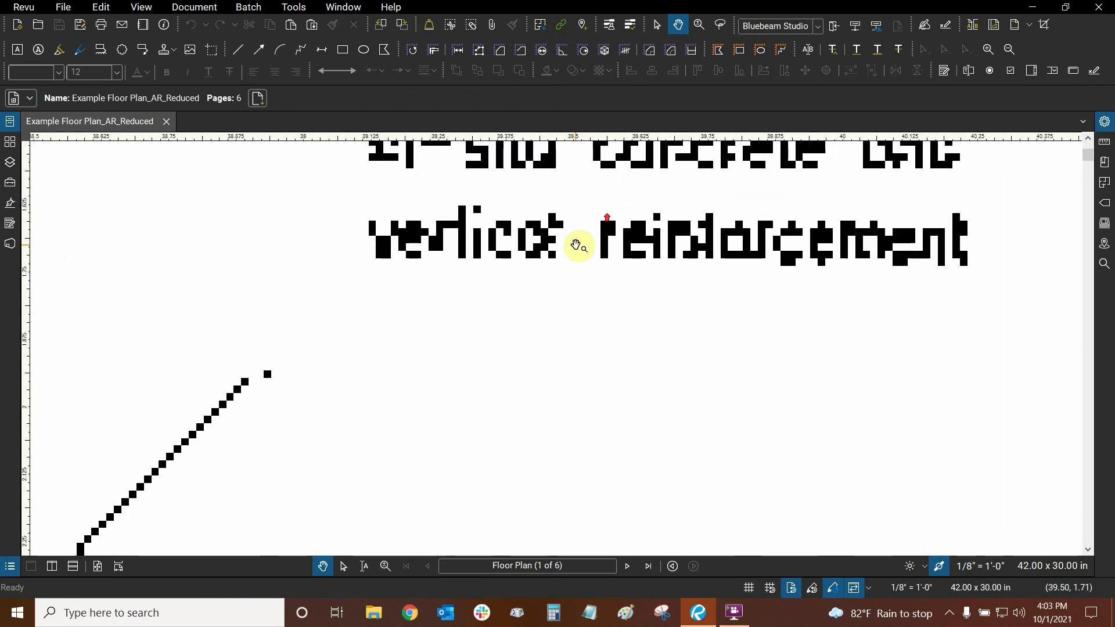
pyautogui.scroll(-10, 576, 245)
pyautogui.moveTo(522, 311); pyautogui.dragTo(602, 90)
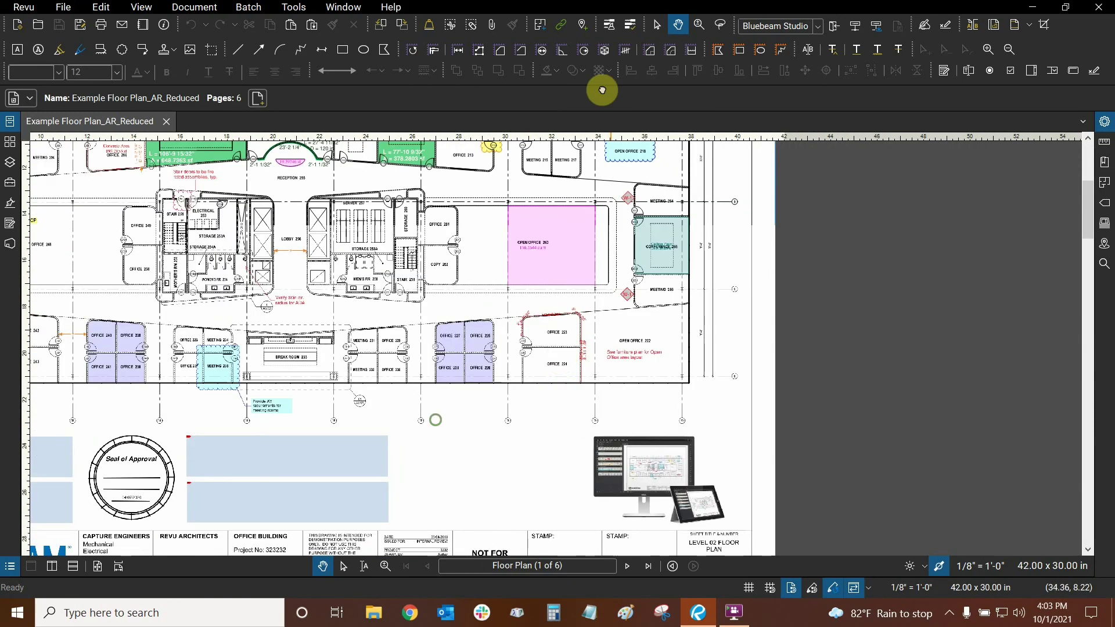
pyautogui.scroll(-3, 557, 241)
pyautogui.scroll(5, 754, 281)
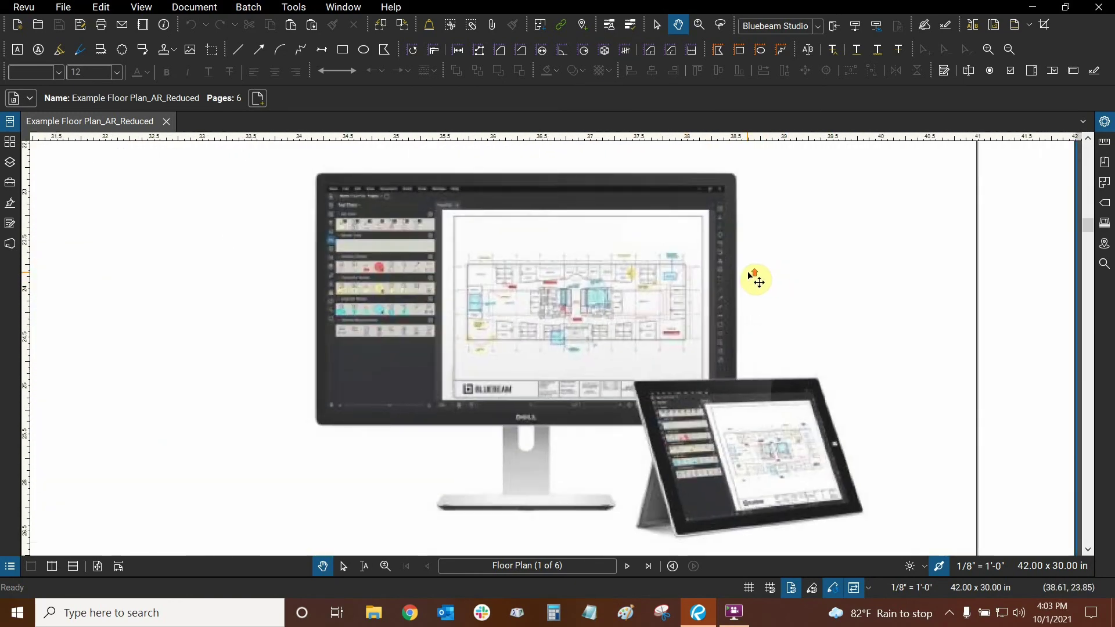
pyautogui.scroll(4, 363, 214)
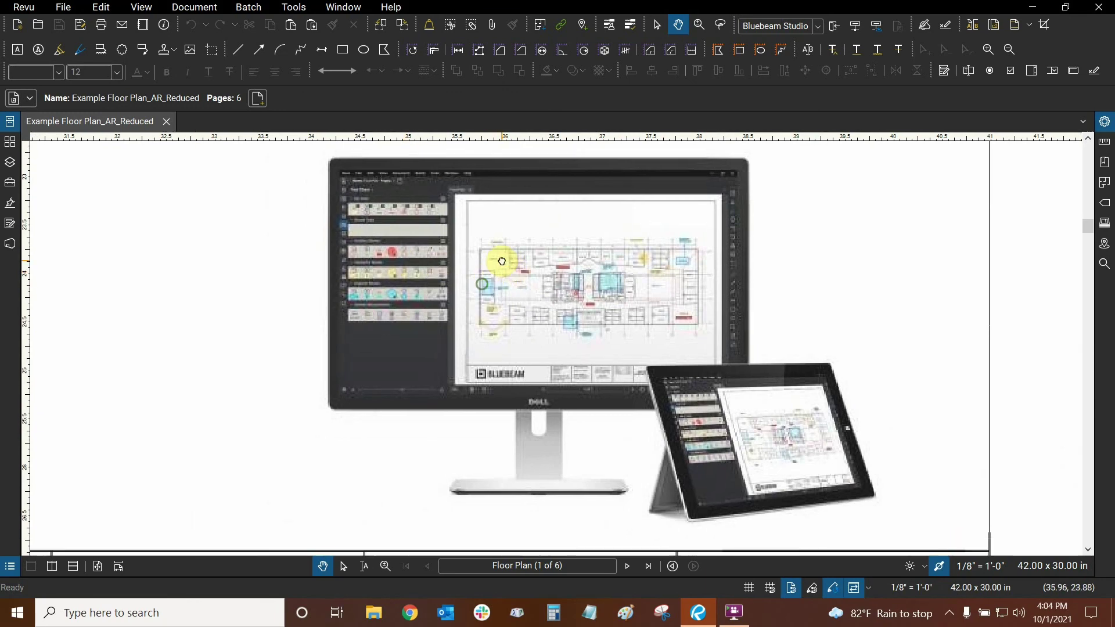
pyautogui.scroll(4, 428, 262)
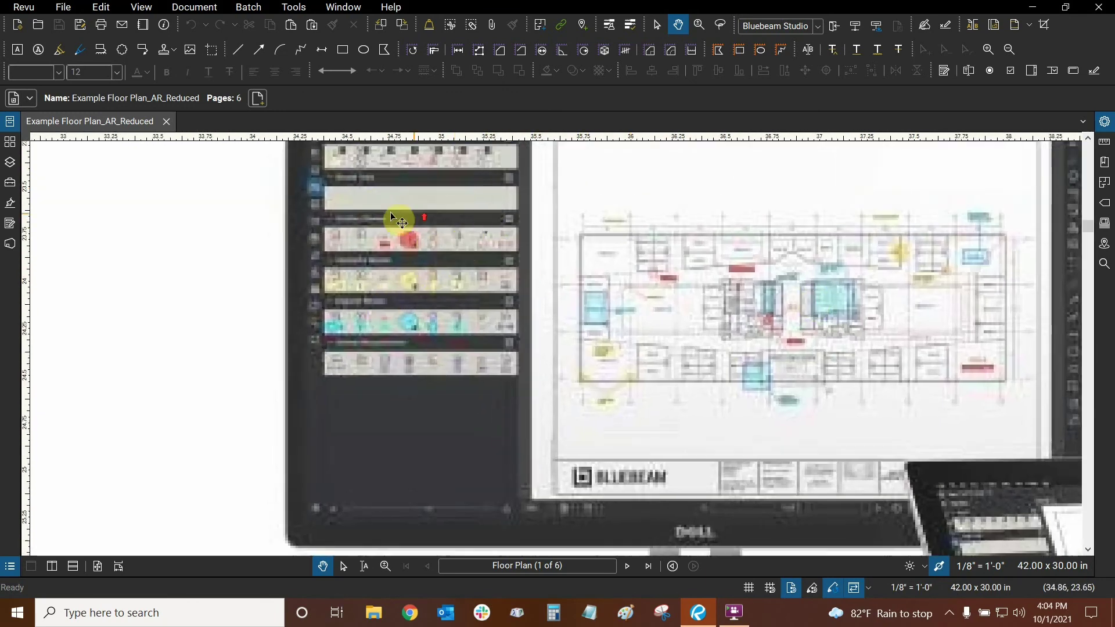
pyautogui.scroll(2, 433, 263)
pyautogui.scroll(-5, 433, 263)
pyautogui.scroll(-8, 600, 331)
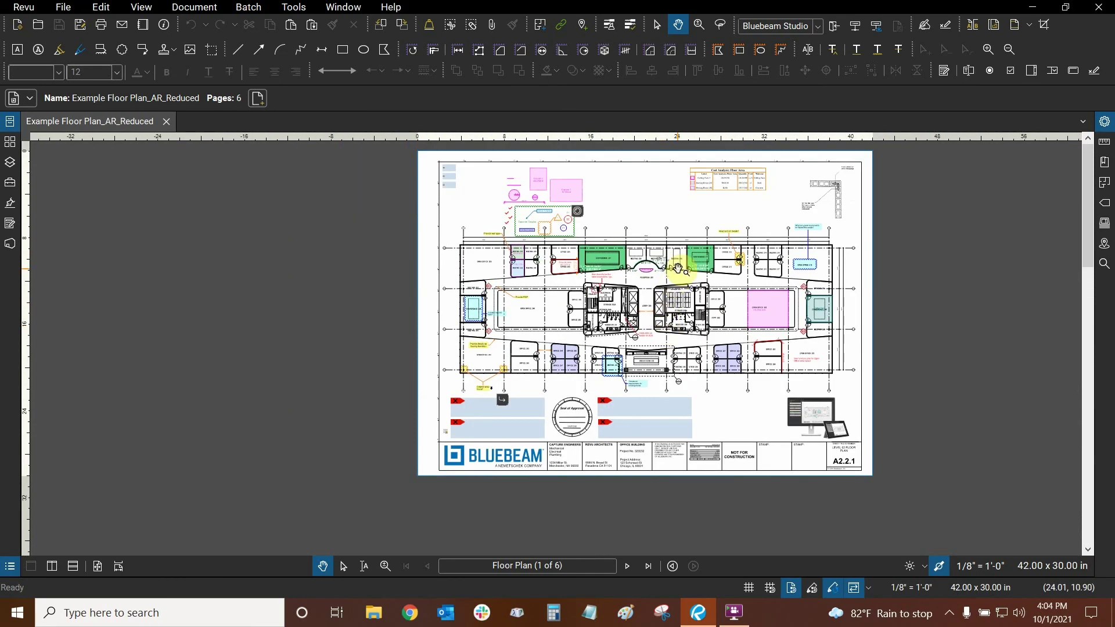
pyautogui.scroll(2, 681, 270)
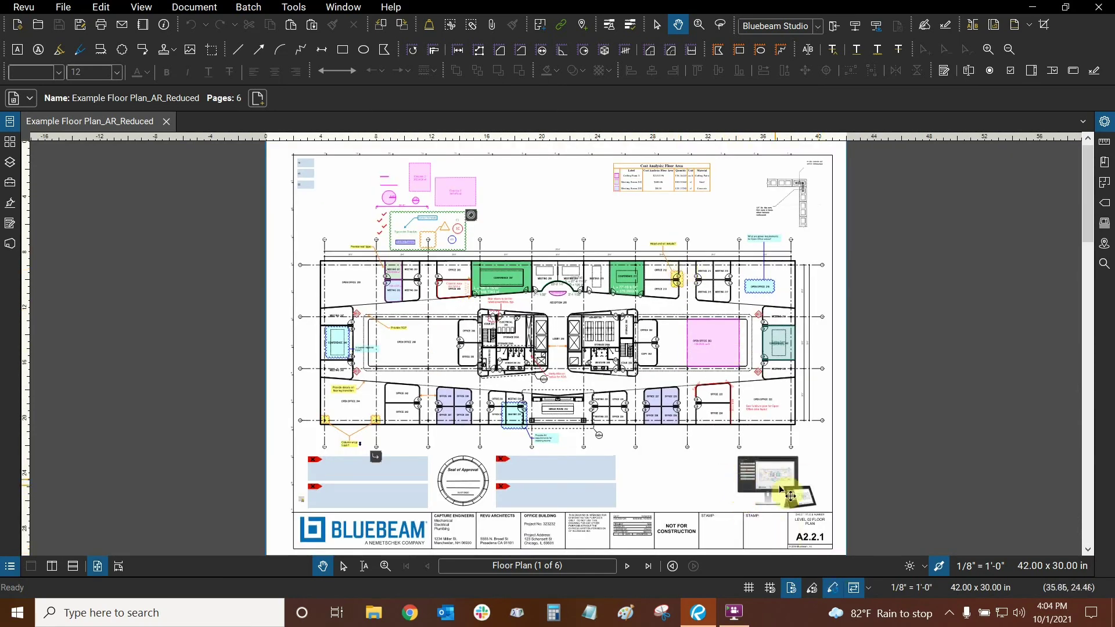